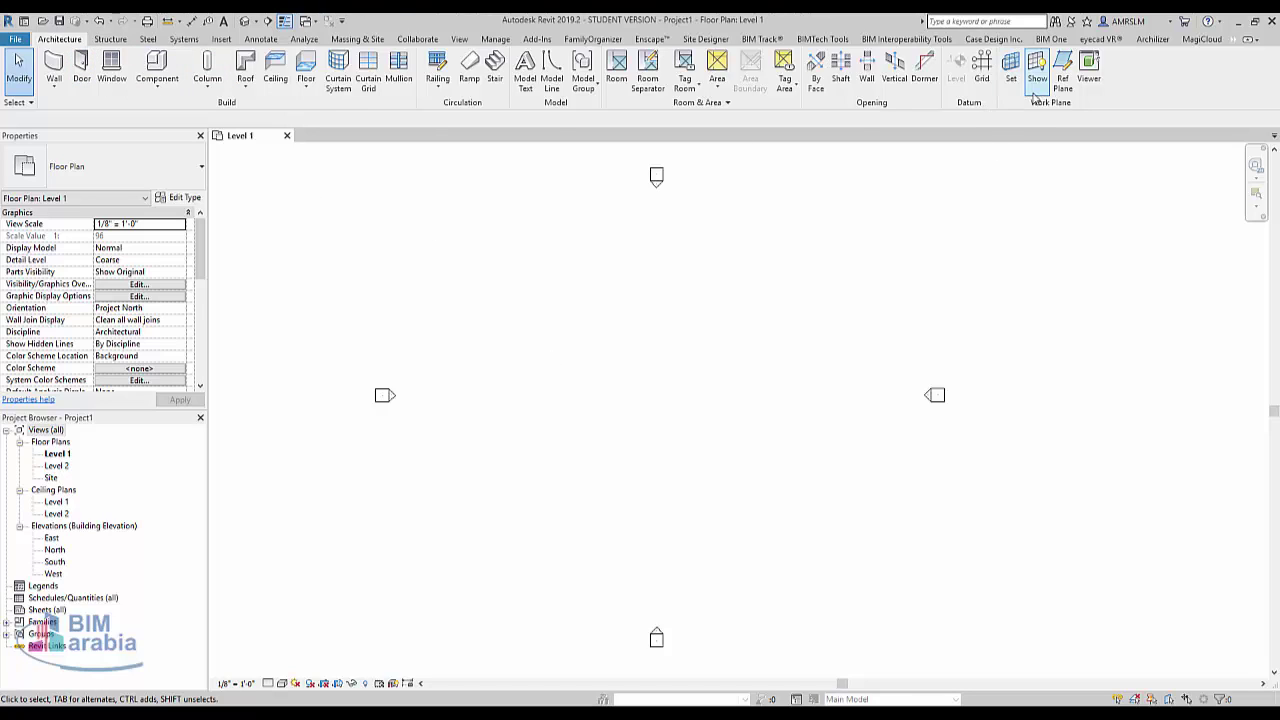
Draw a horizontal reference plane through the Level 1 plan centre and name it 'mo'
{"action": "left_click", "coordinate": [1065, 88]}
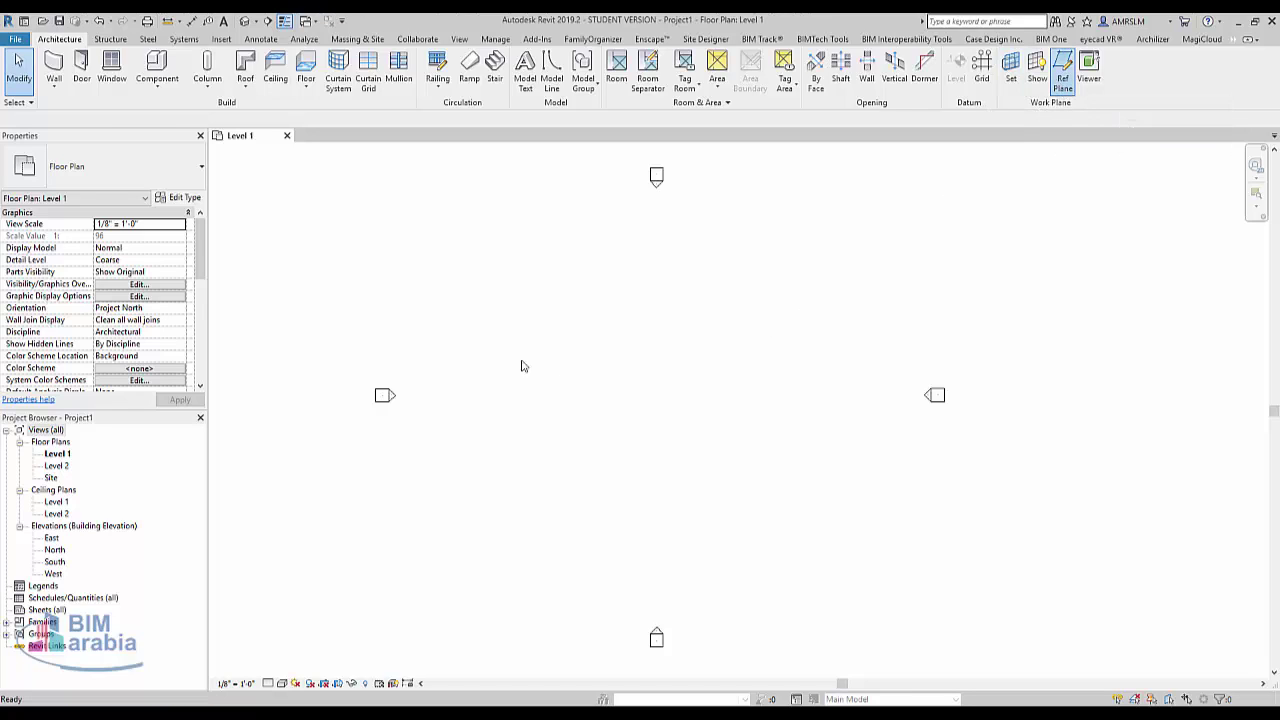
{"action": "left_click", "coordinate": [869, 394]}
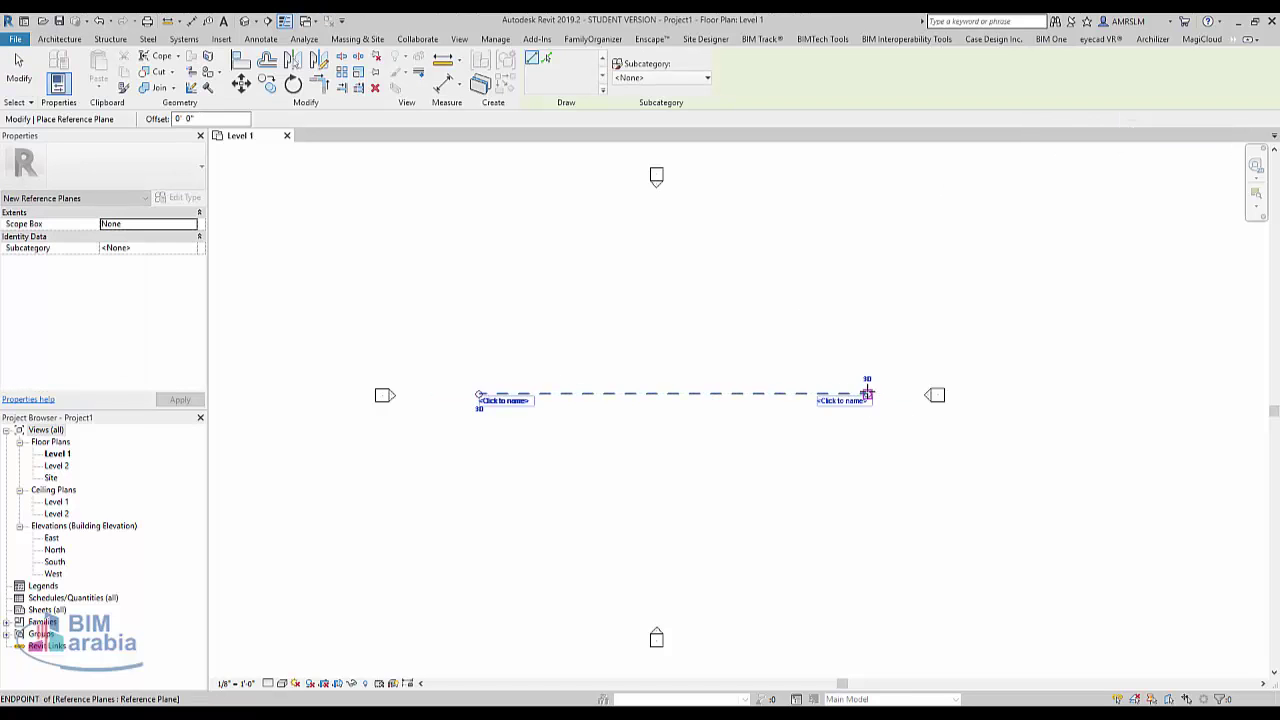
{"action": "key", "text": "Escape"}
{"action": "key", "text": "Escape"}
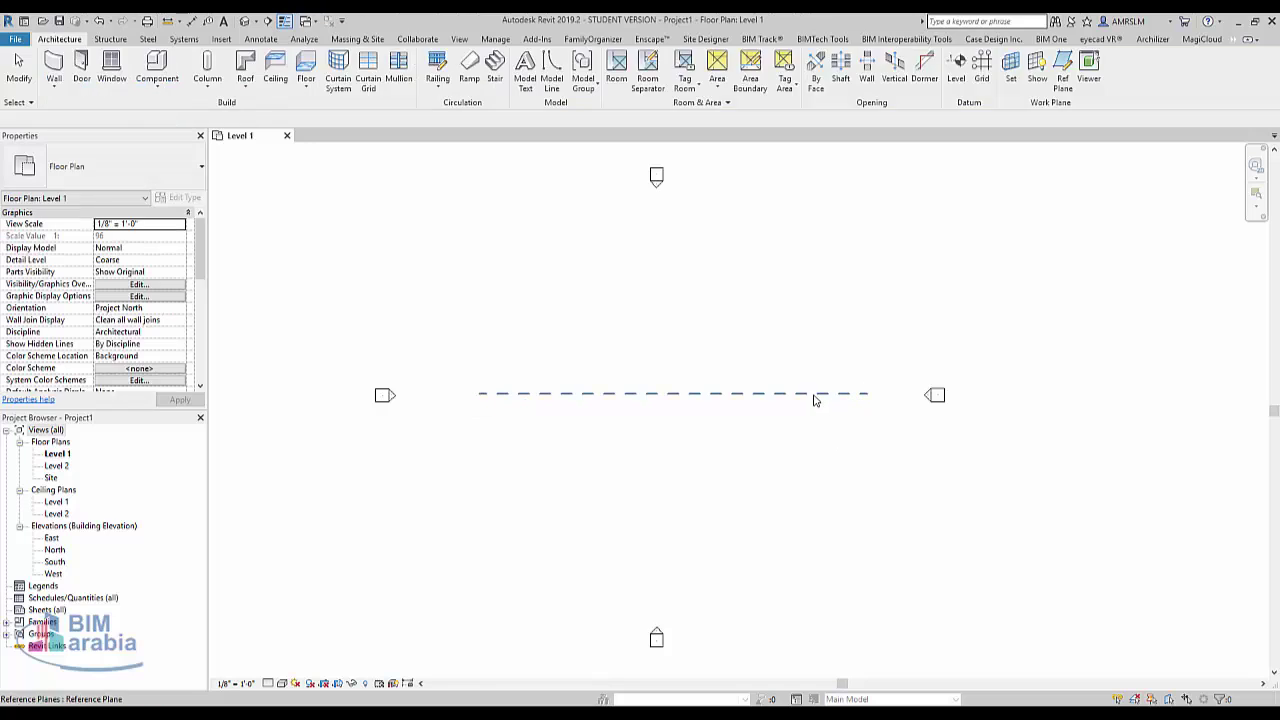
{"action": "left_click", "coordinate": [826, 410]}
{"action": "left_click", "coordinate": [845, 404]}
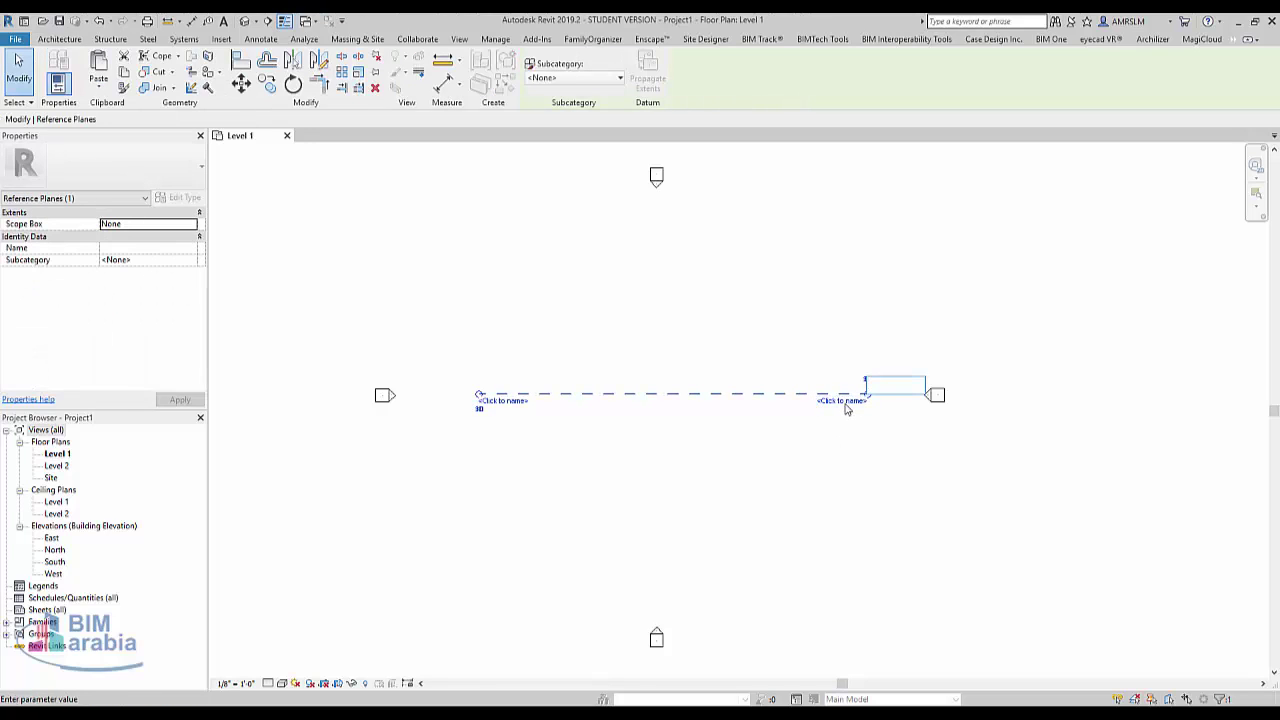
{"action": "type", "text": "mo"}
{"action": "key", "text": "Return"}
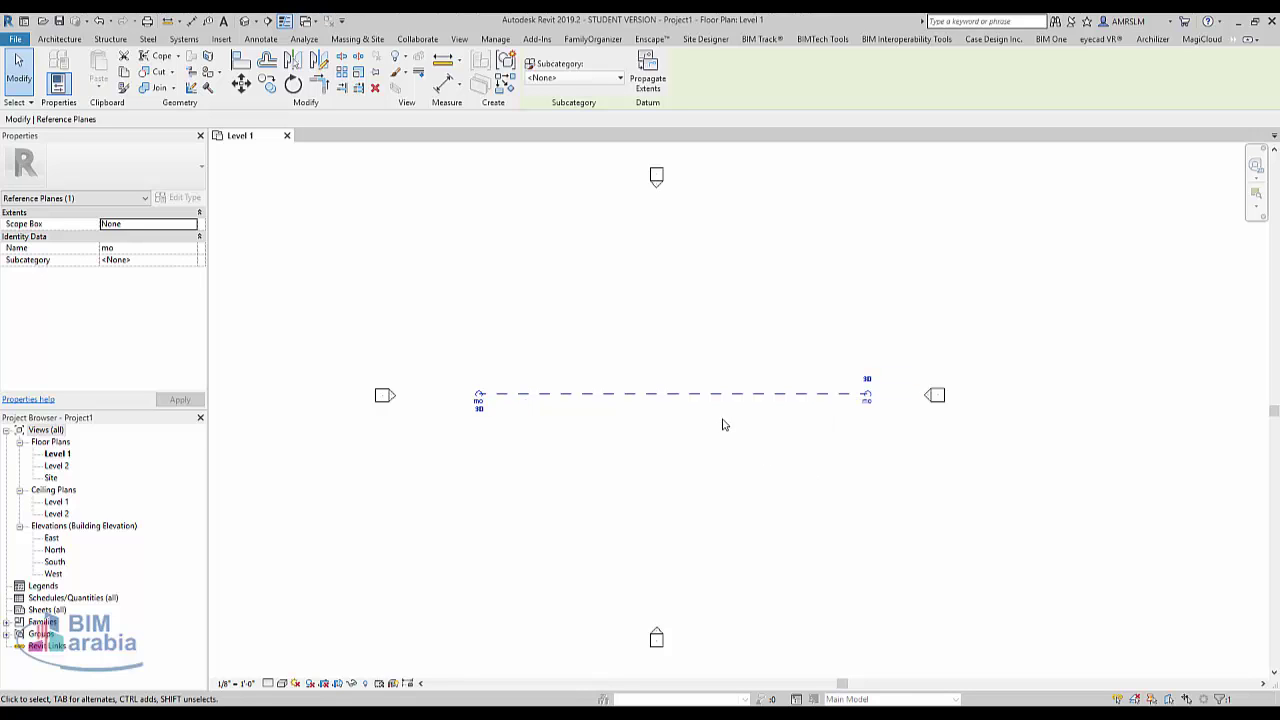
{"action": "left_click", "coordinate": [516, 294]}
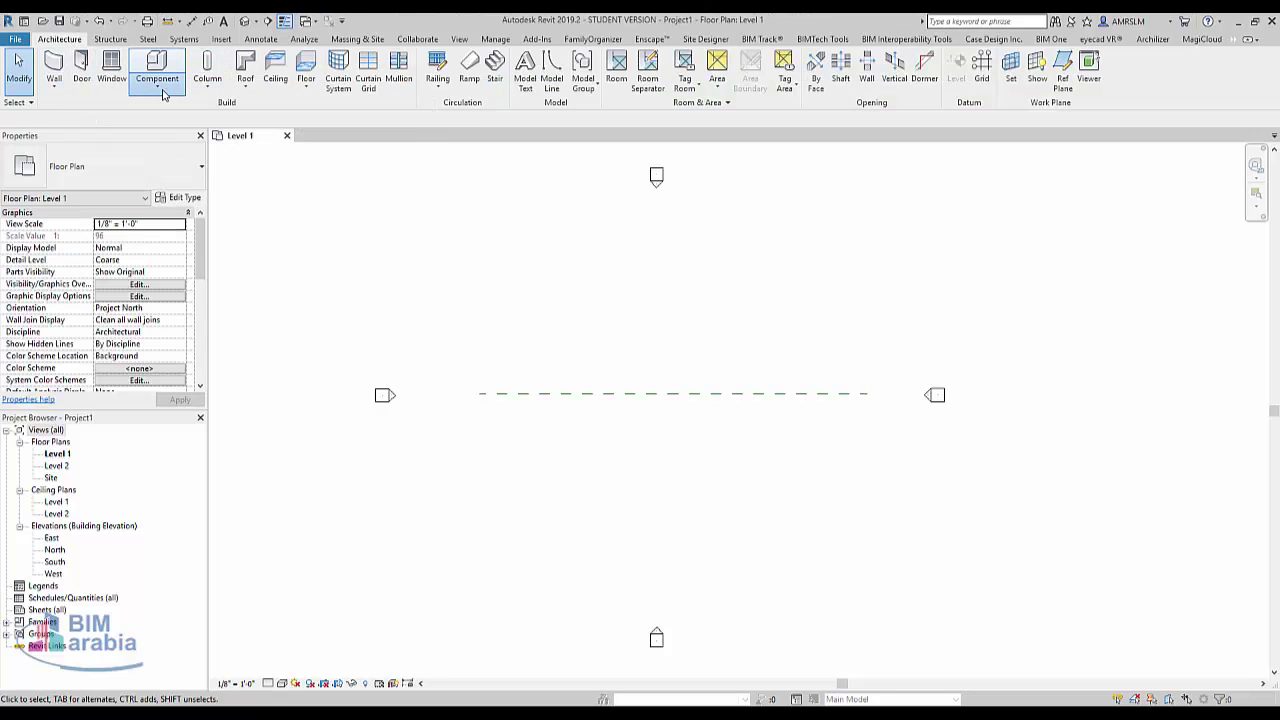
Create a Model In-Place element in the Roofs category, keeping the name 'Roofs 1'
{"action": "left_click", "coordinate": [163, 90]}
{"action": "left_click", "coordinate": [180, 217]}
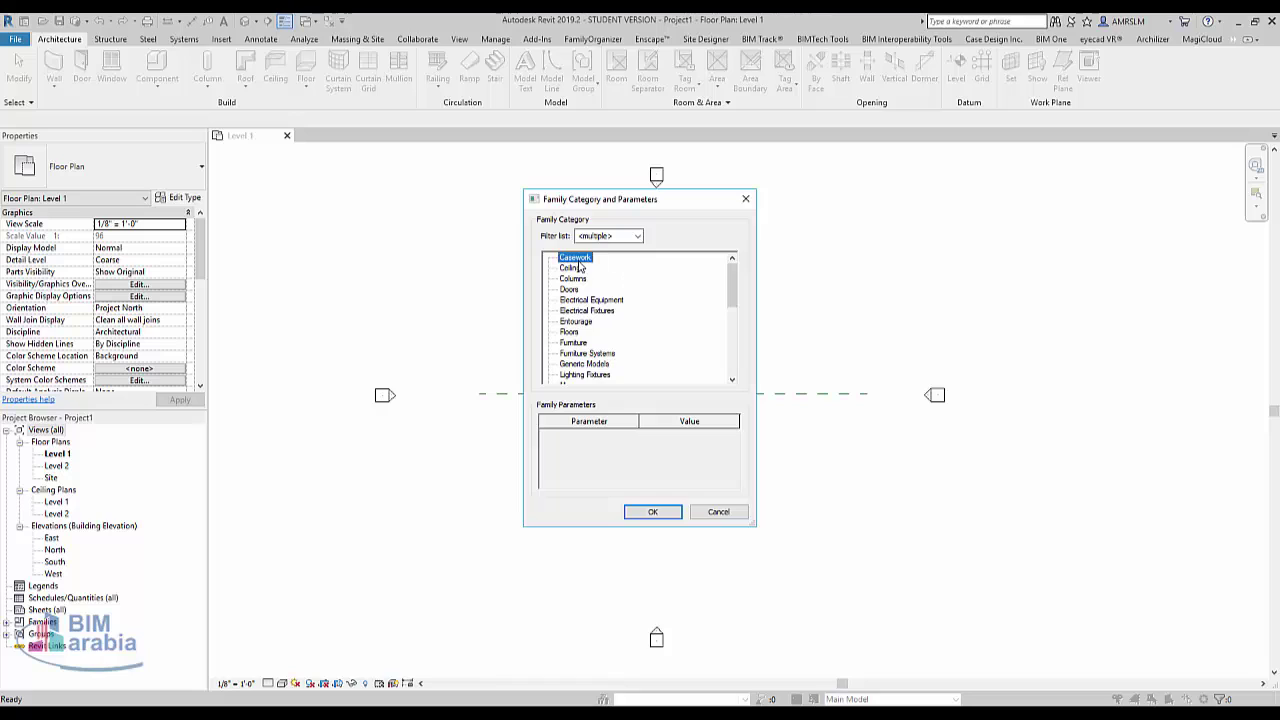
{"action": "key", "text": "f"}
{"action": "key", "text": "r"}
{"action": "key", "text": "r"}
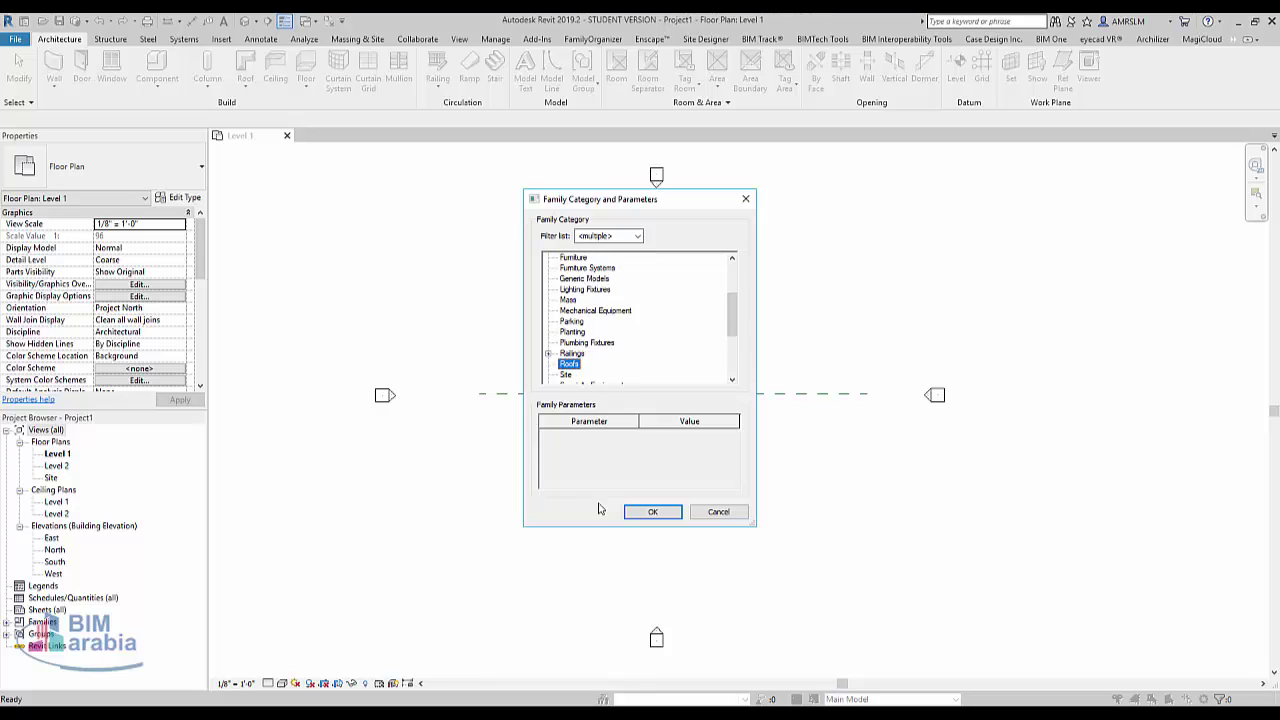
{"action": "left_click", "coordinate": [652, 514]}
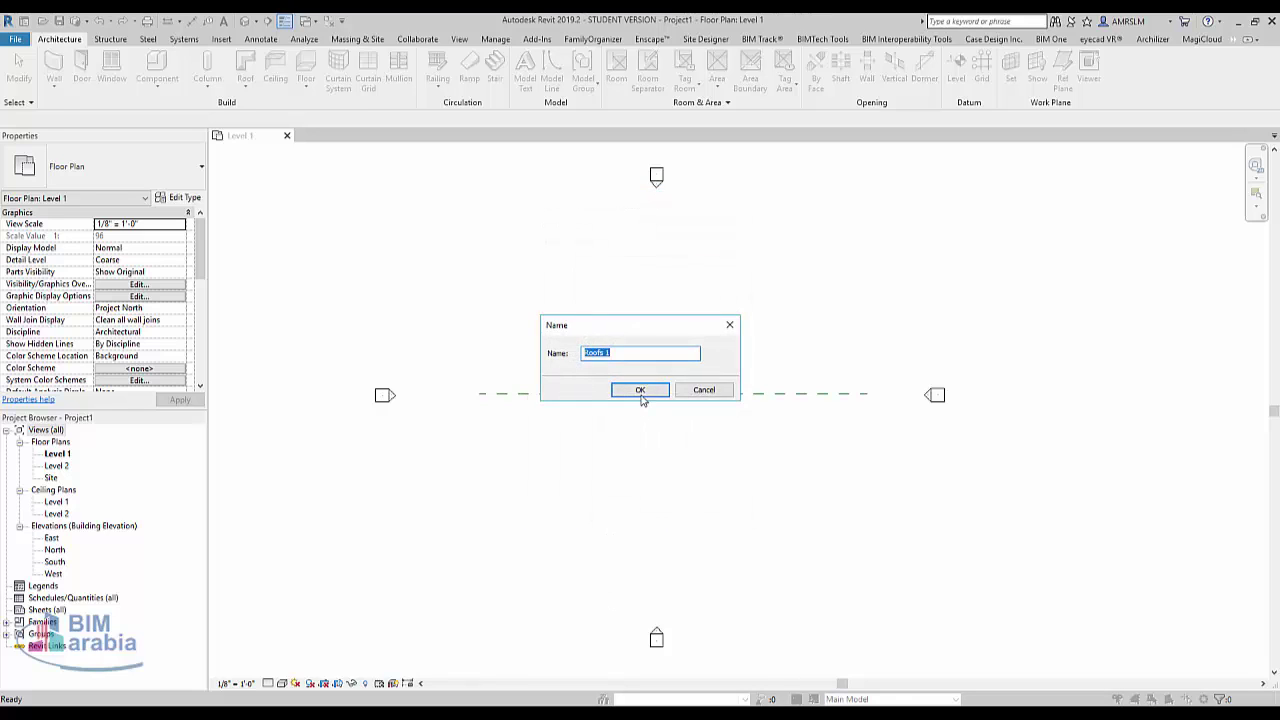
{"action": "left_click", "coordinate": [640, 390]}
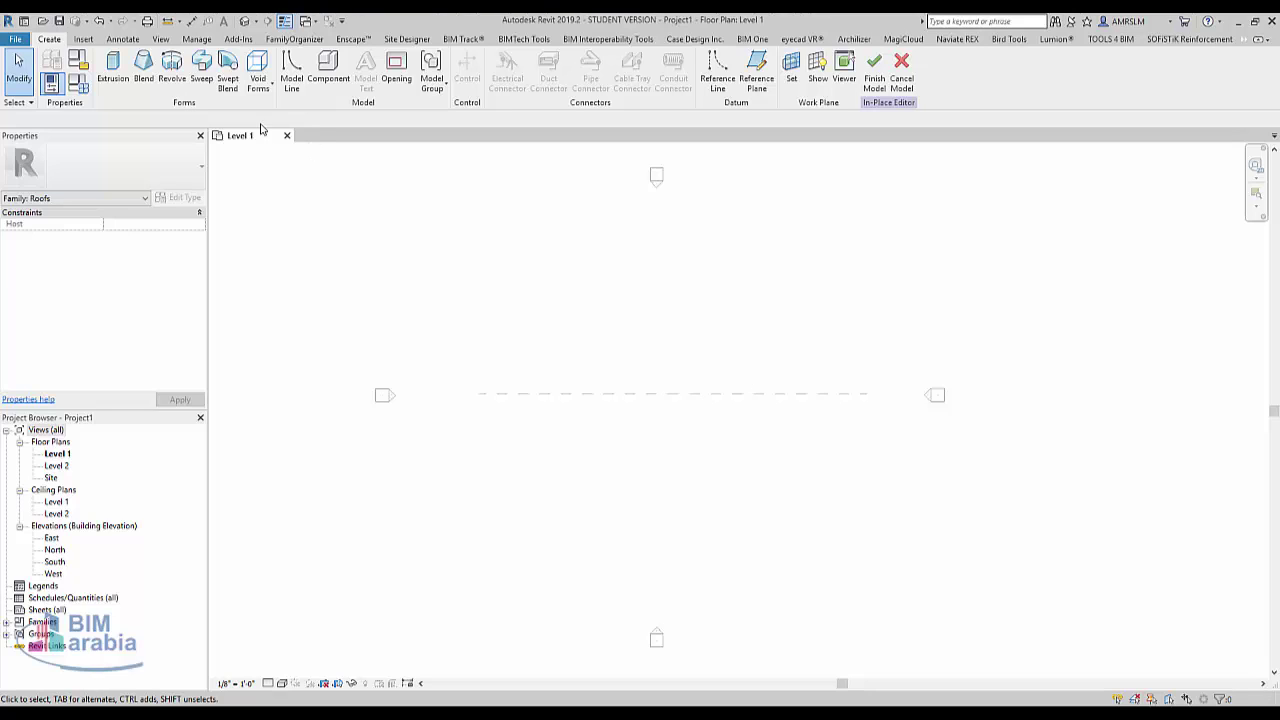
Start a Revolve and set its work plane to Reference Plane : mo
{"action": "left_click", "coordinate": [174, 72]}
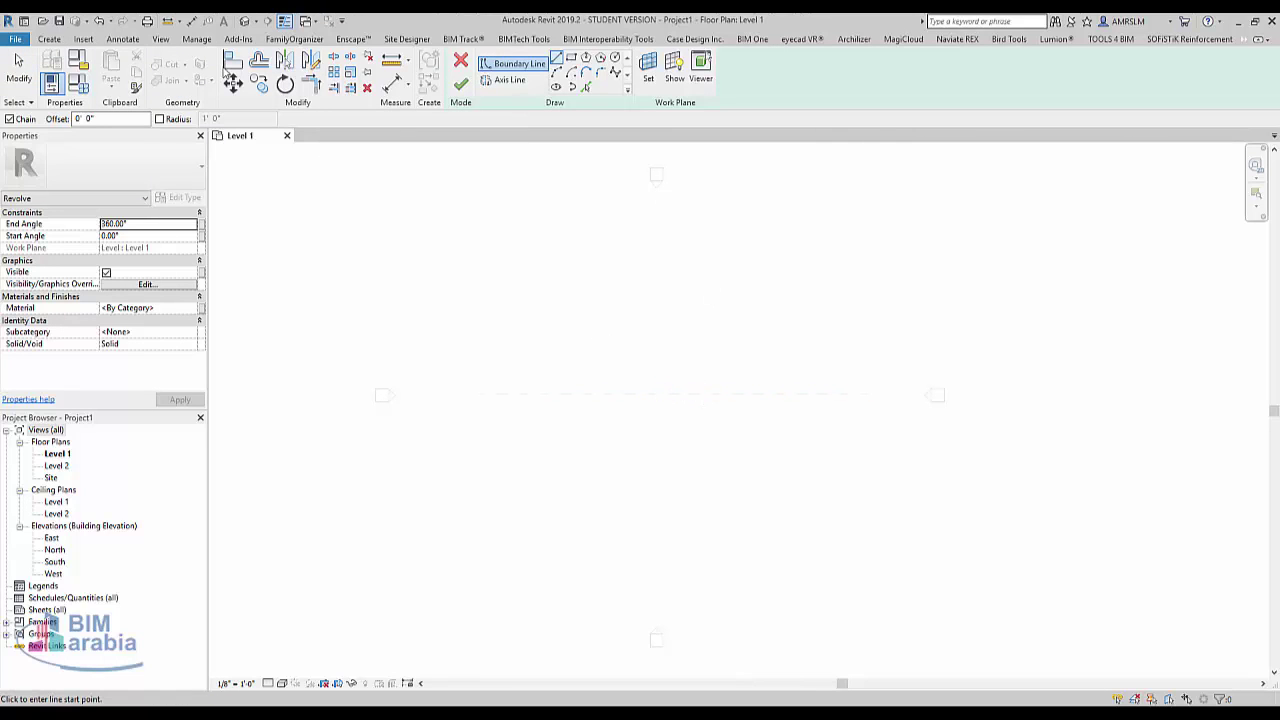
{"action": "left_click", "coordinate": [648, 68]}
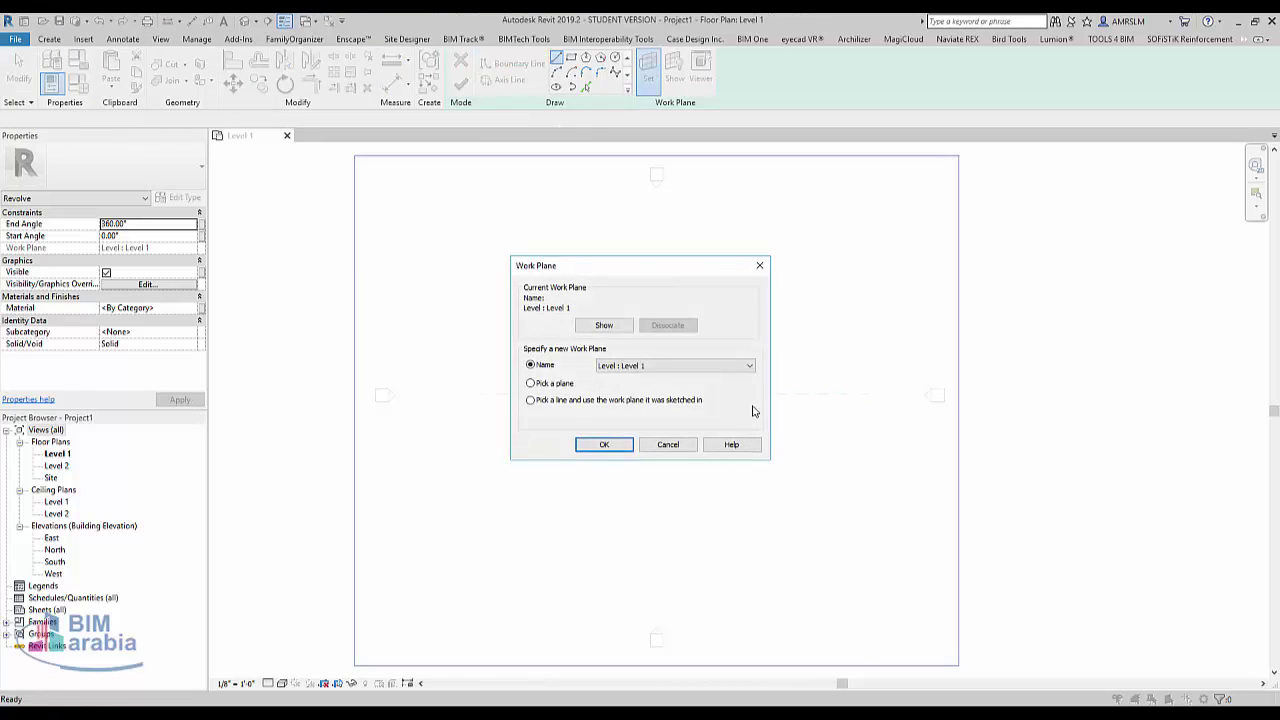
{"action": "left_click", "coordinate": [637, 368]}
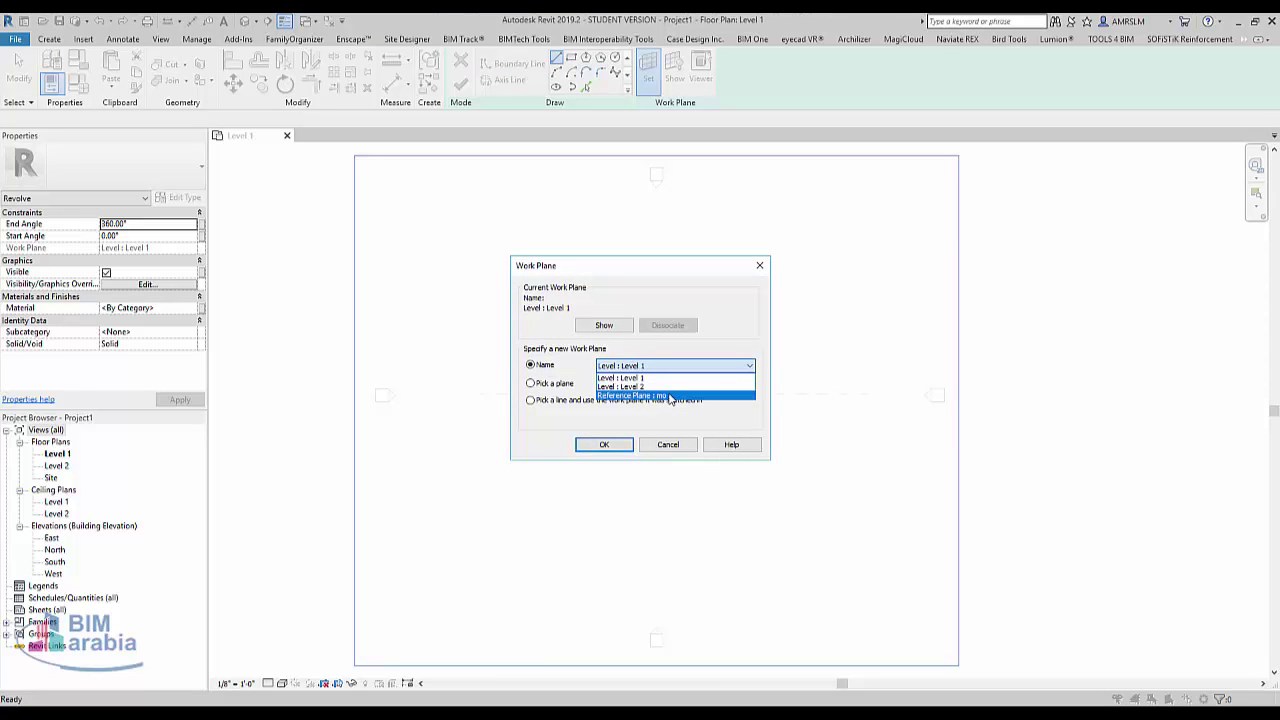
{"action": "left_click", "coordinate": [668, 396]}
{"action": "left_click", "coordinate": [615, 448]}
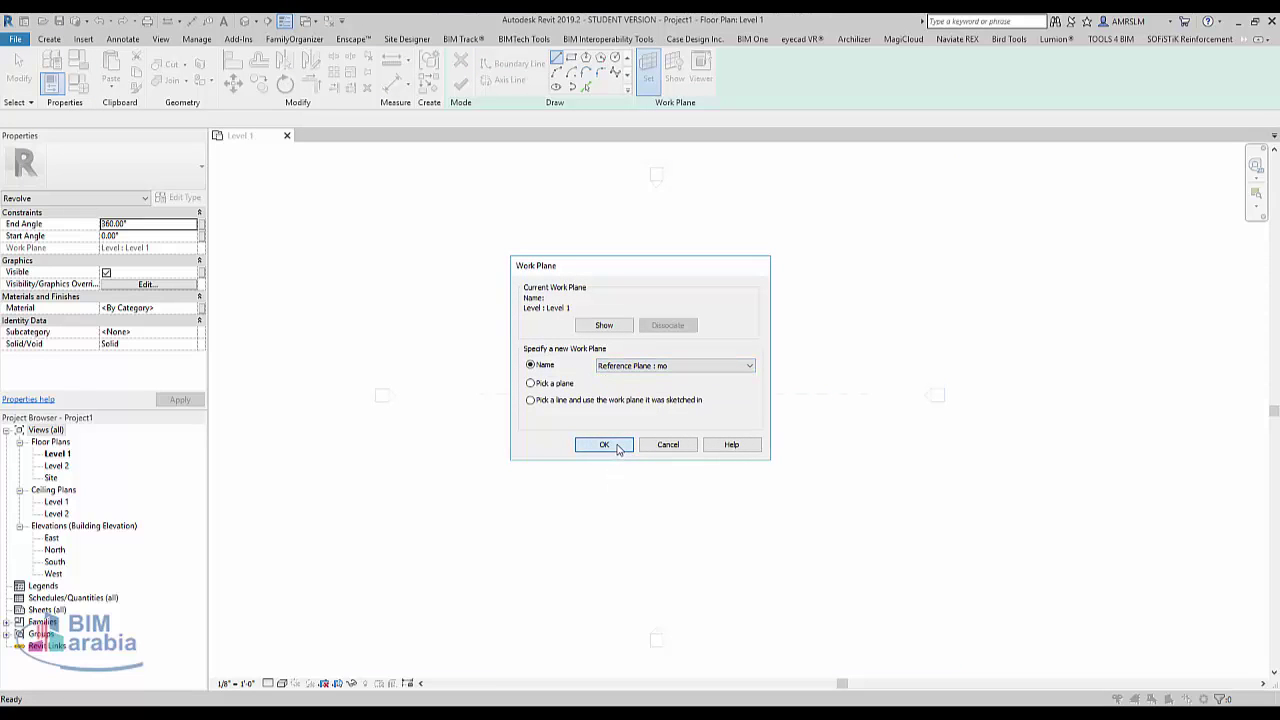
In the North elevation, sketch a curved arc from near the top down to the level line
{"action": "left_click", "coordinate": [643, 436]}
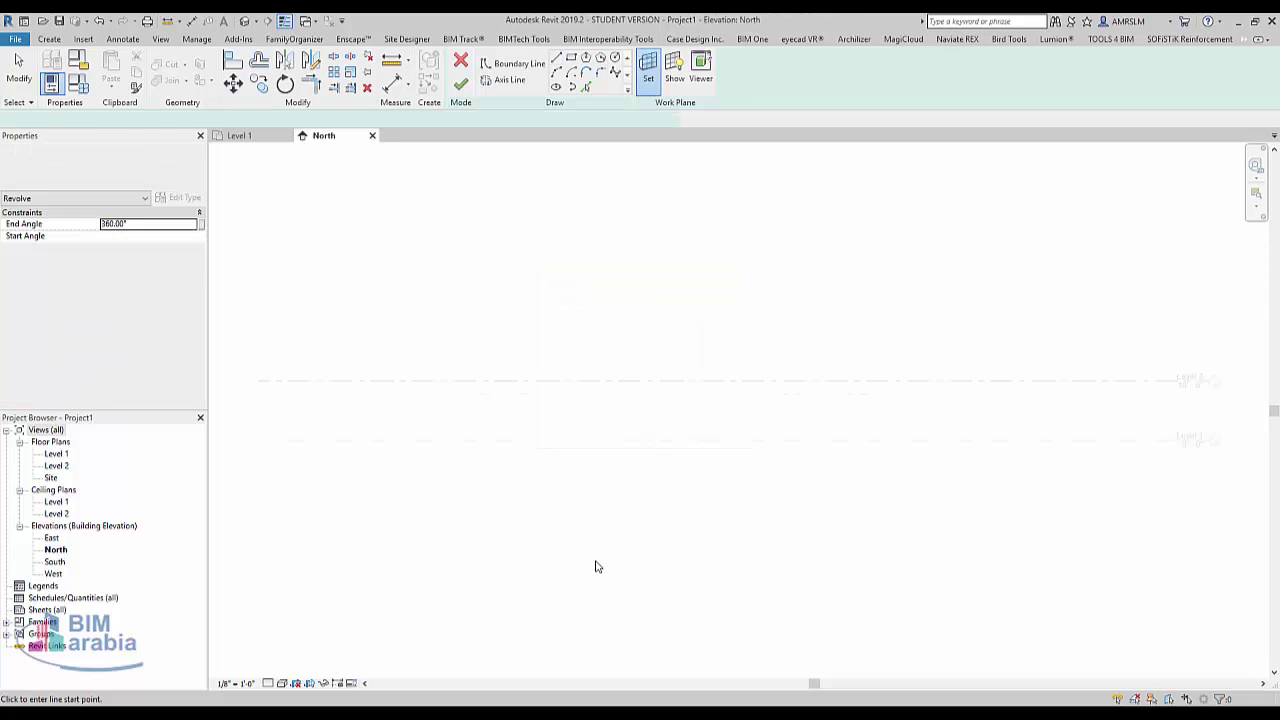
{"action": "scroll", "coordinate": [760, 455], "scroll_direction": "up", "scroll_amount": 2}
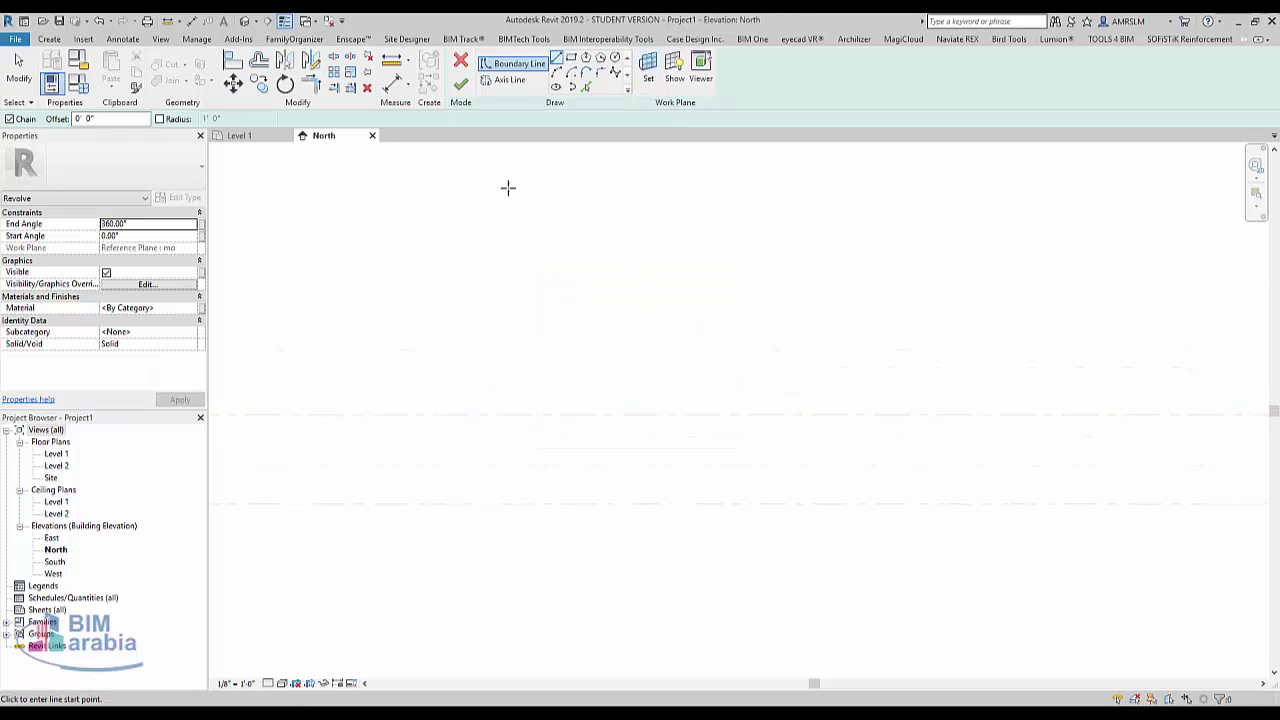
{"action": "left_click", "coordinate": [587, 75]}
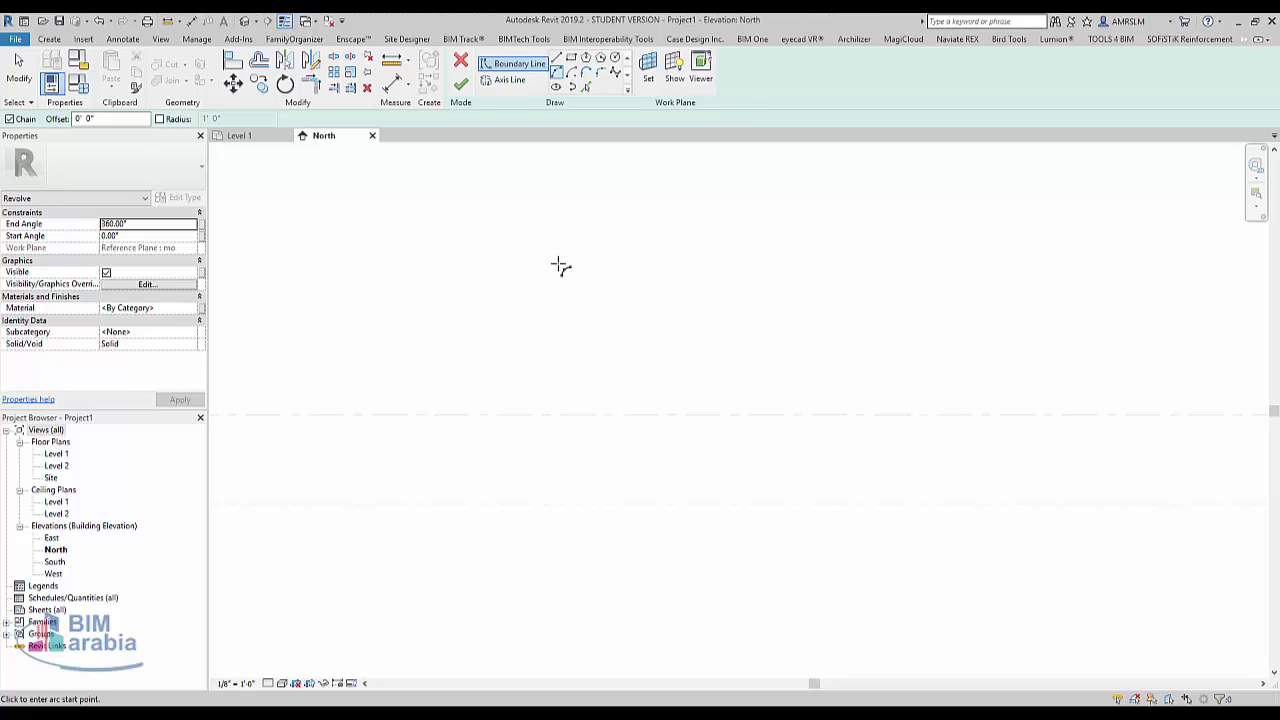
{"action": "left_click", "coordinate": [560, 264]}
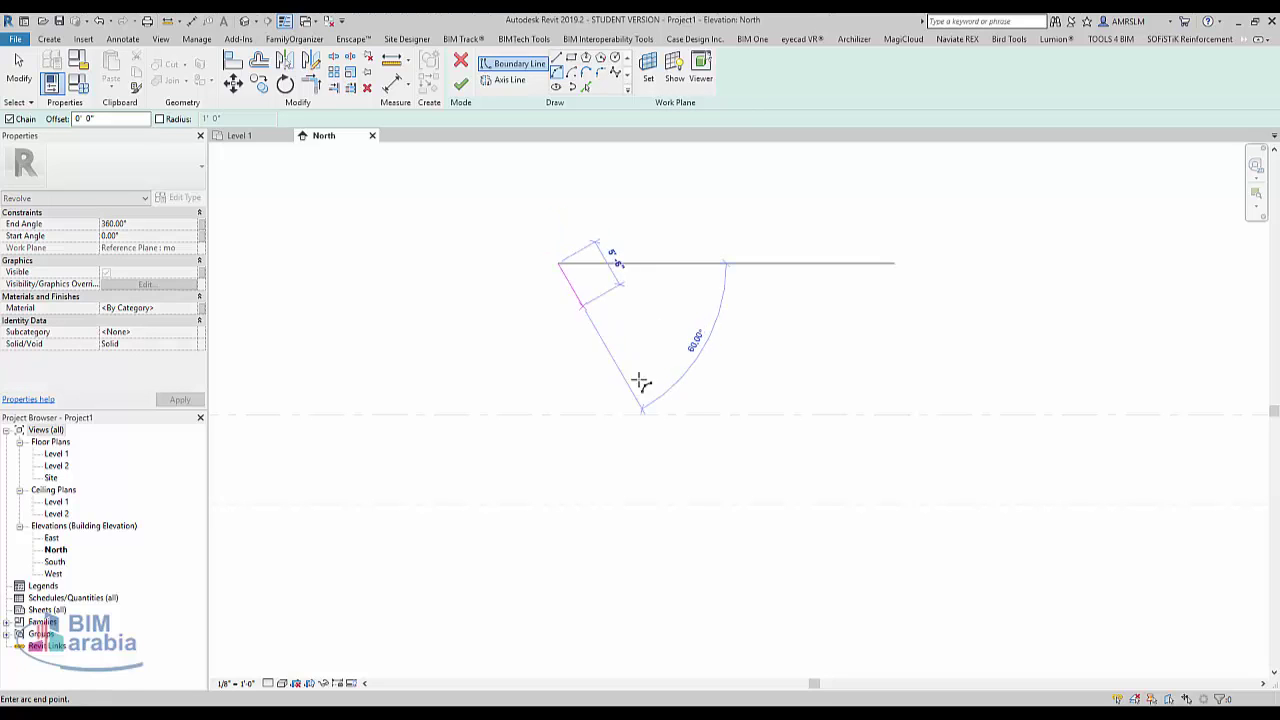
{"action": "left_click", "coordinate": [692, 413]}
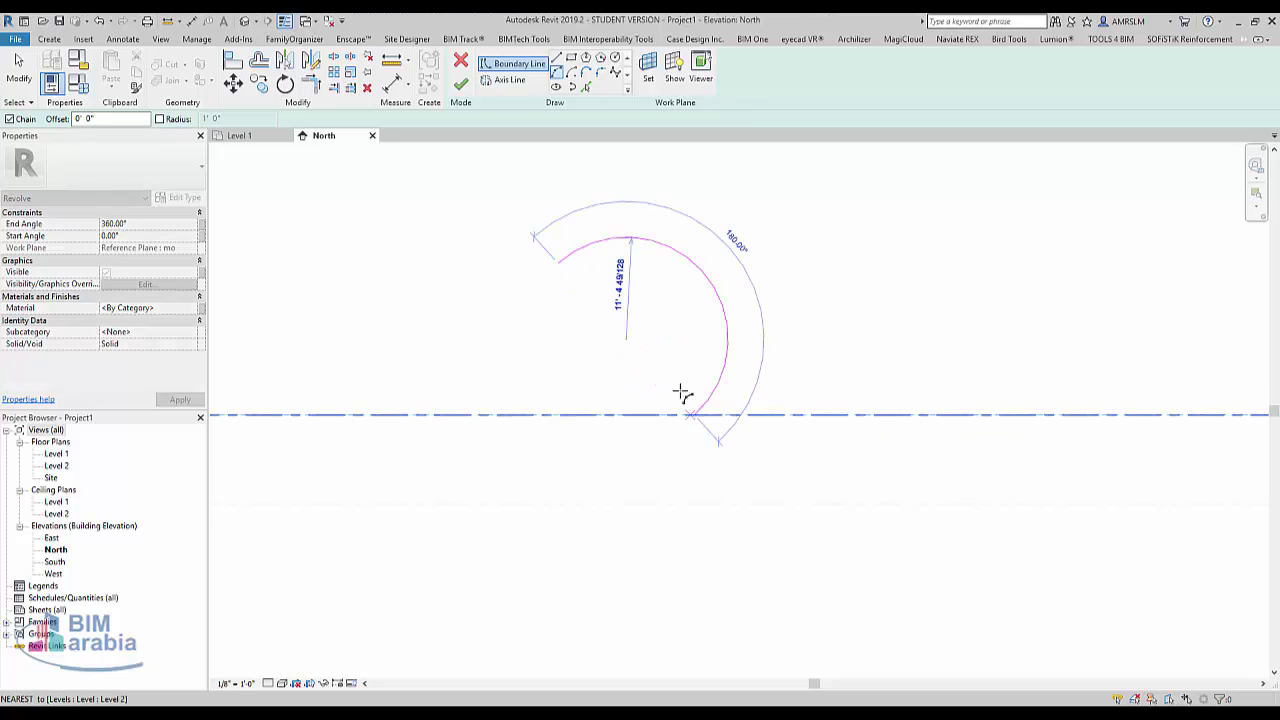
{"action": "left_click", "coordinate": [645, 317]}
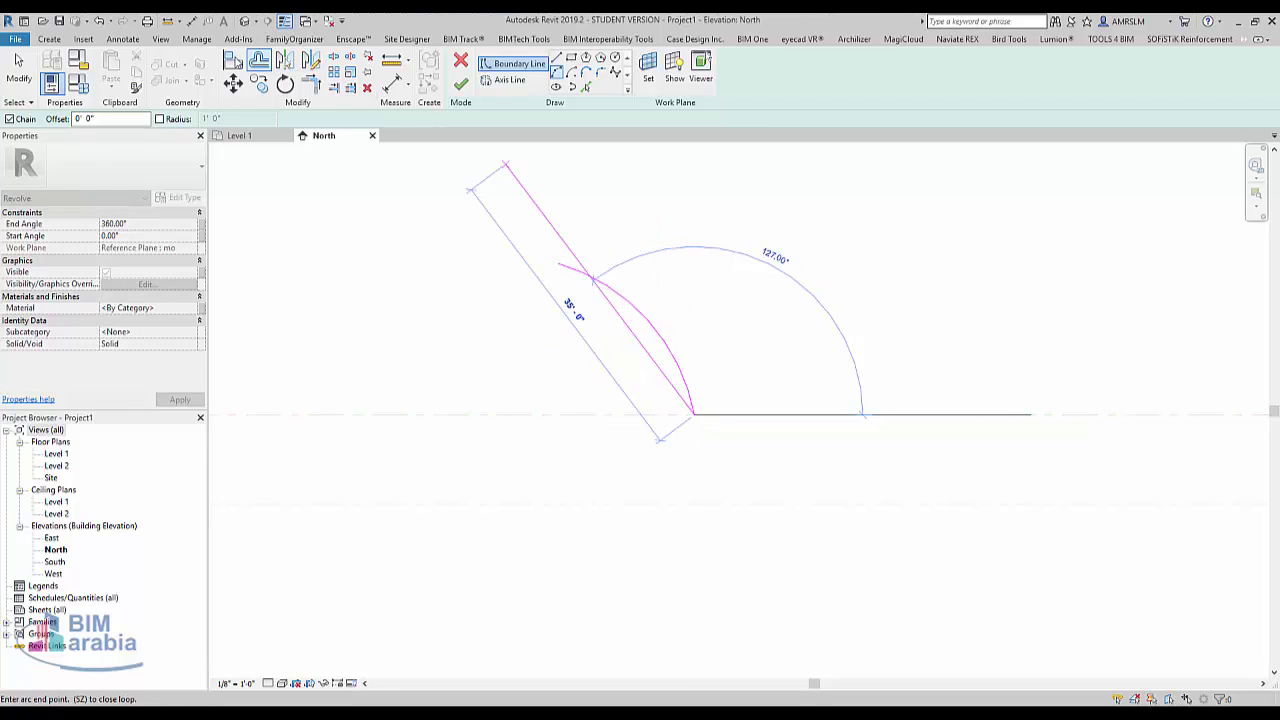
Offset the dome arc 8 inches to create a parallel second arc
{"action": "left_click", "coordinate": [259, 61]}
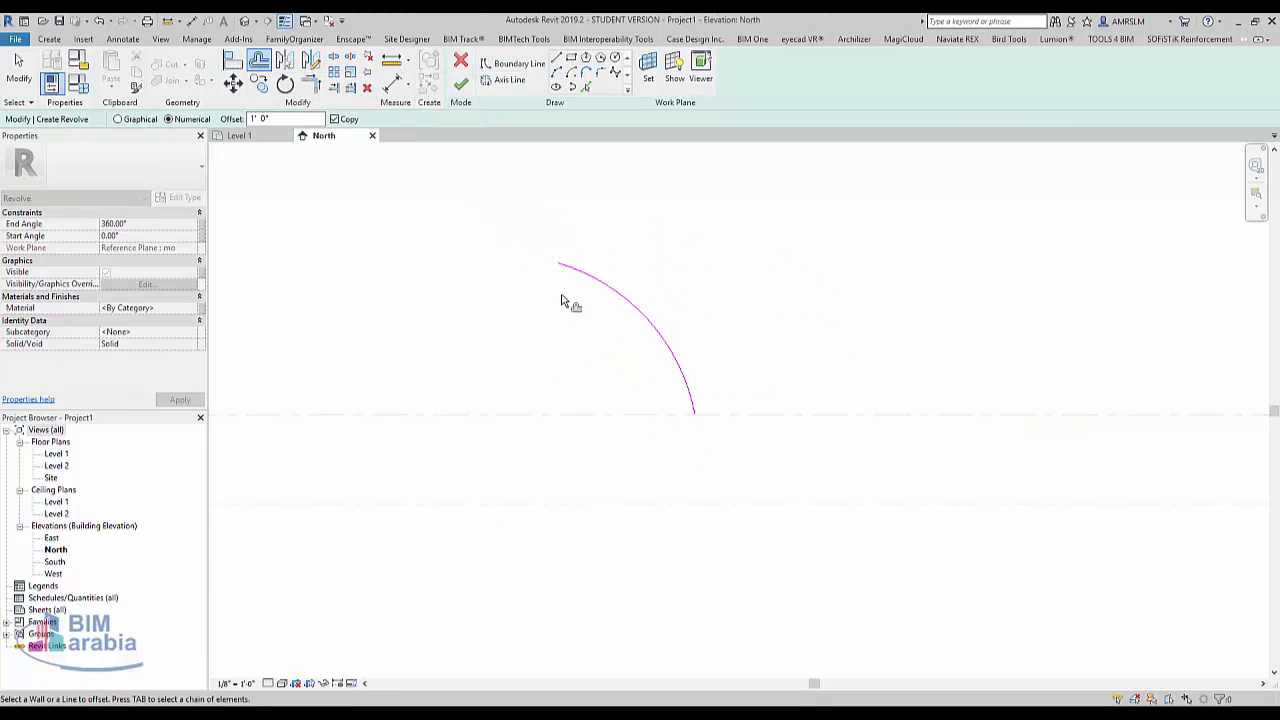
{"action": "scroll", "coordinate": [640, 310], "scroll_direction": "up", "scroll_amount": 4}
{"action": "scroll", "coordinate": [660, 335], "scroll_direction": "up", "scroll_amount": 2}
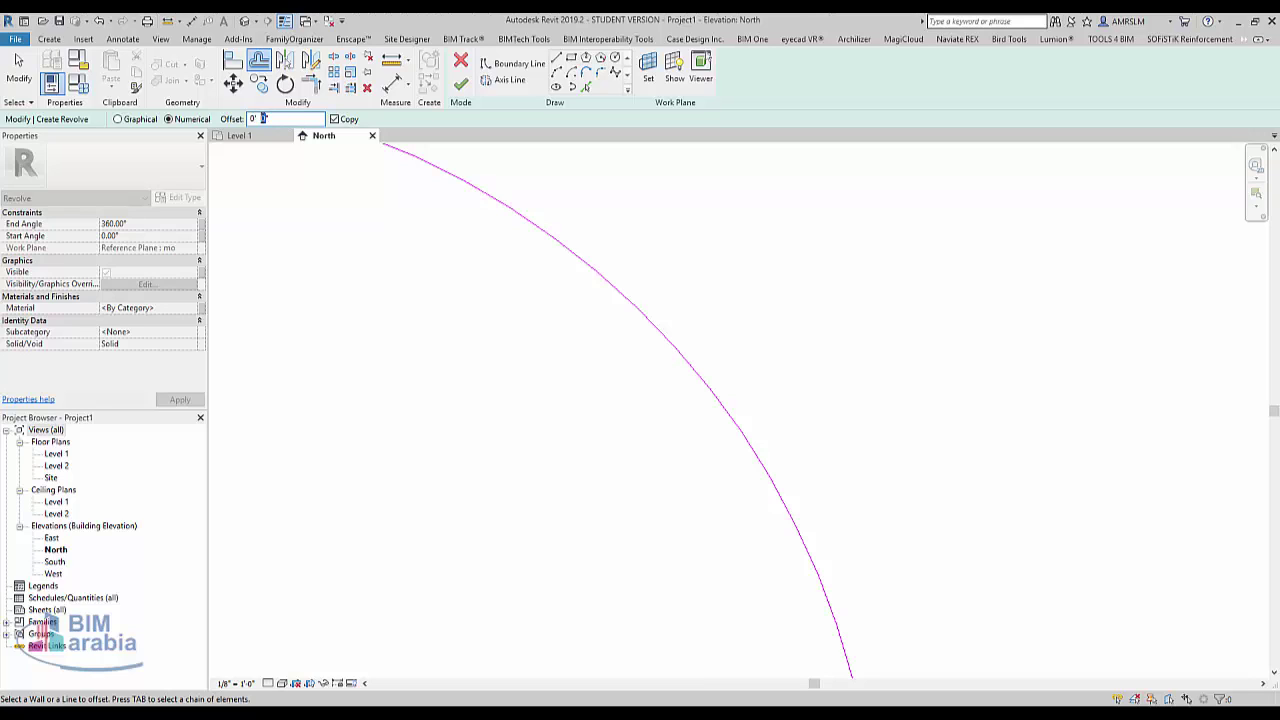
{"action": "left_click", "coordinate": [592, 266]}
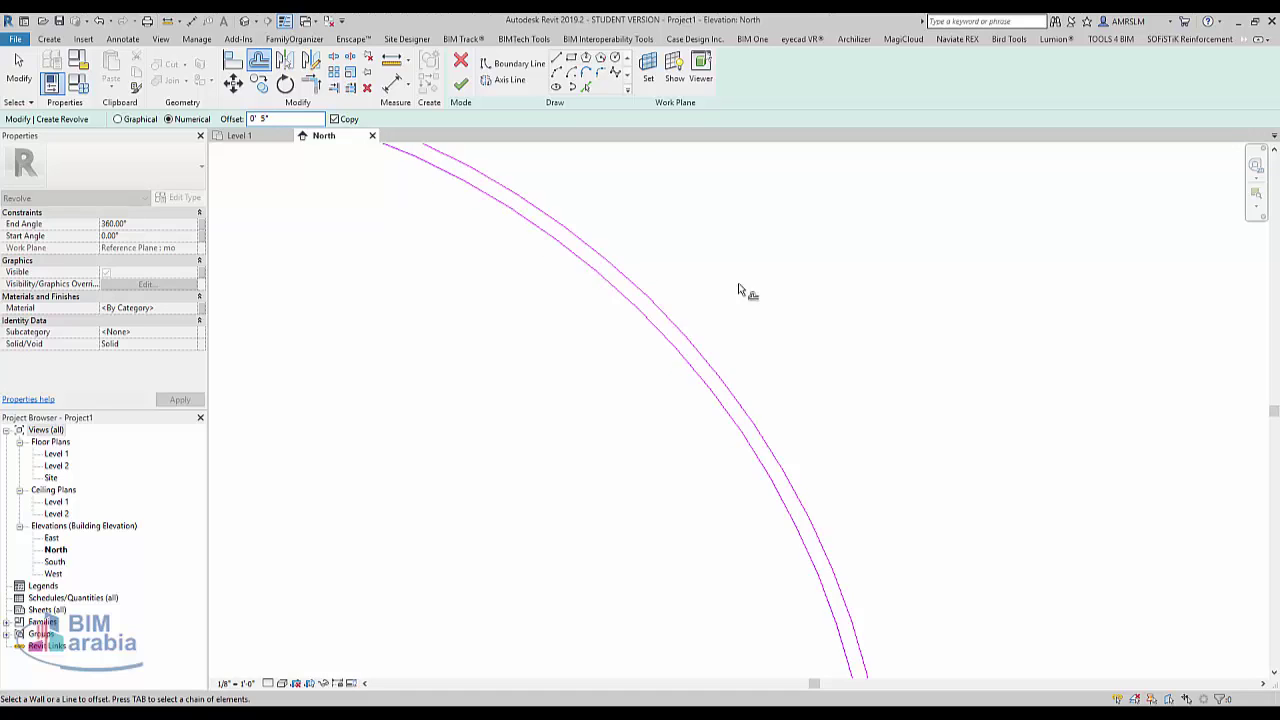
{"action": "scroll", "coordinate": [846, 334], "scroll_direction": "down", "scroll_amount": 3}
{"action": "scroll", "coordinate": [592, 216], "scroll_direction": "up", "scroll_amount": 4}
{"action": "scroll", "coordinate": [592, 216], "scroll_direction": "up", "scroll_amount": 2}
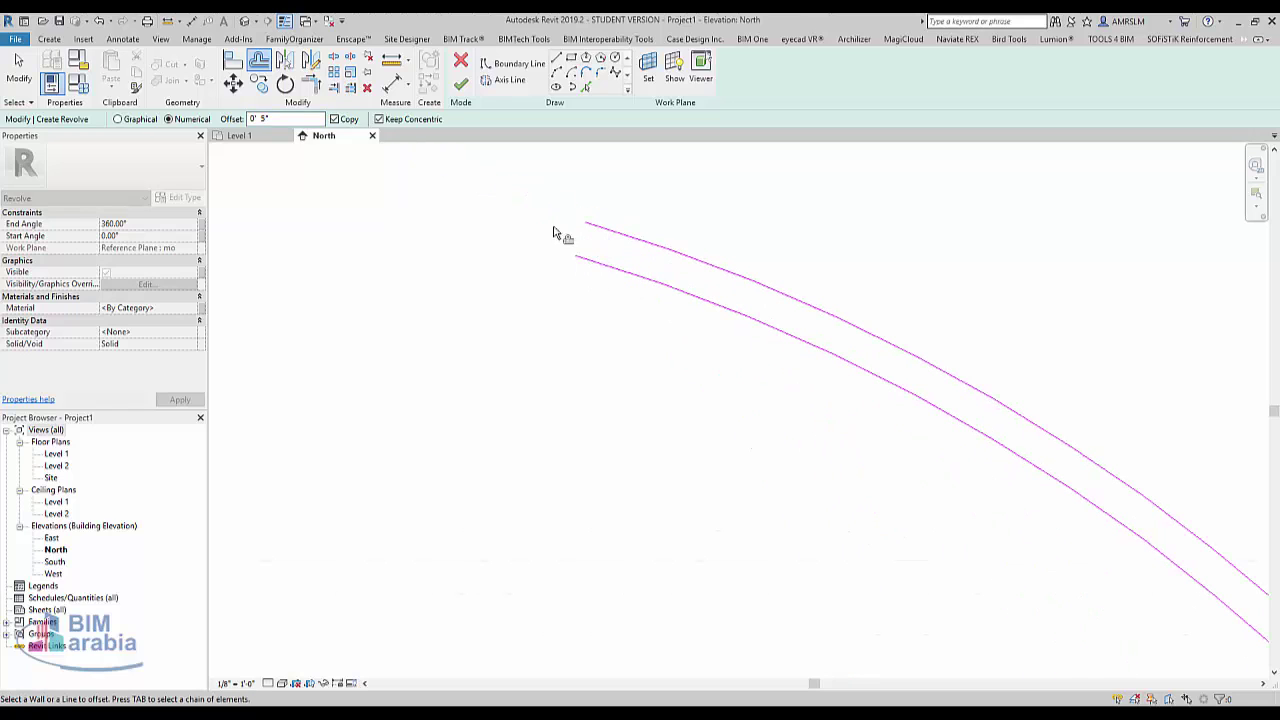
Draw a short line closing the top gap between the two arcs
{"action": "left_click", "coordinate": [562, 62]}
{"action": "left_click", "coordinate": [576, 256]}
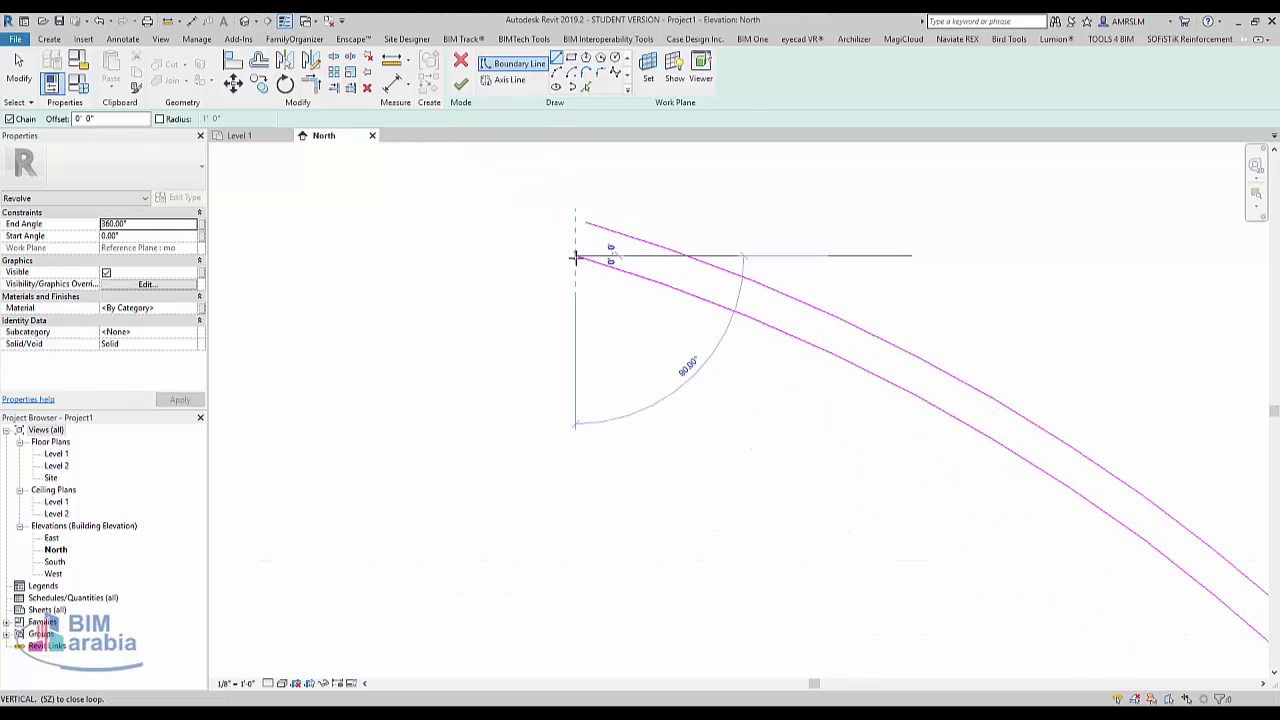
{"action": "left_click", "coordinate": [575, 207]}
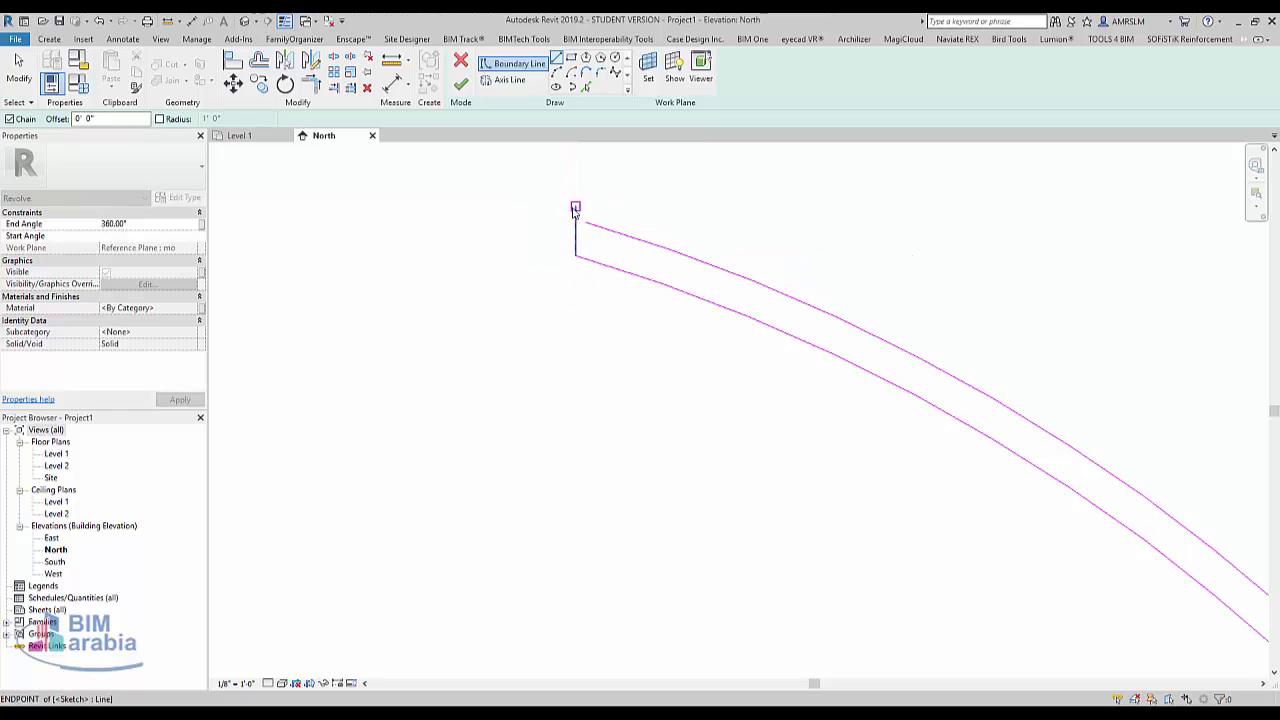
{"action": "key", "text": "Escape"}
{"action": "key", "text": "Escape"}
Draw a horizontal base line at the arcs' lower ends and trim it to the second arc
{"action": "key", "text": "t"}
{"action": "key", "text": "r"}
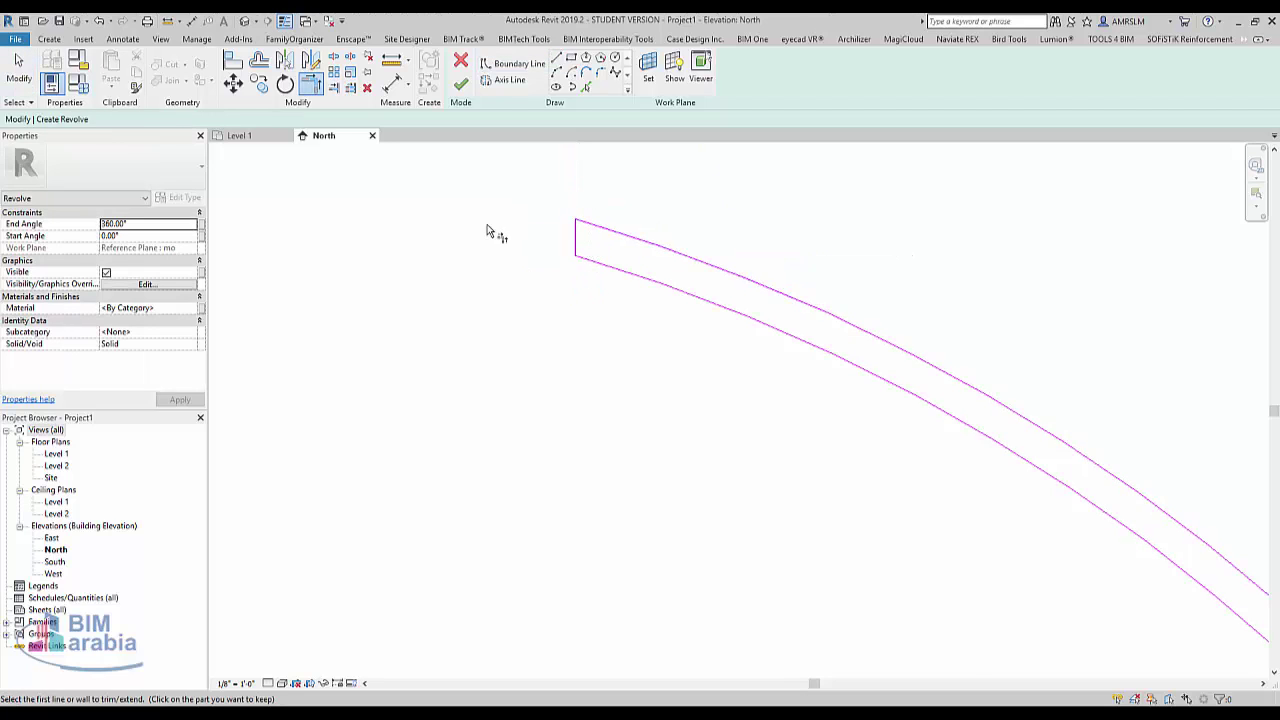
{"action": "scroll", "coordinate": [491, 234], "scroll_direction": "down", "scroll_amount": 1}
{"action": "middle_click_drag", "start_coordinate": [937, 543], "coordinate": [703, 282]}
{"action": "scroll", "coordinate": [777, 466], "scroll_direction": "up", "scroll_amount": 3}
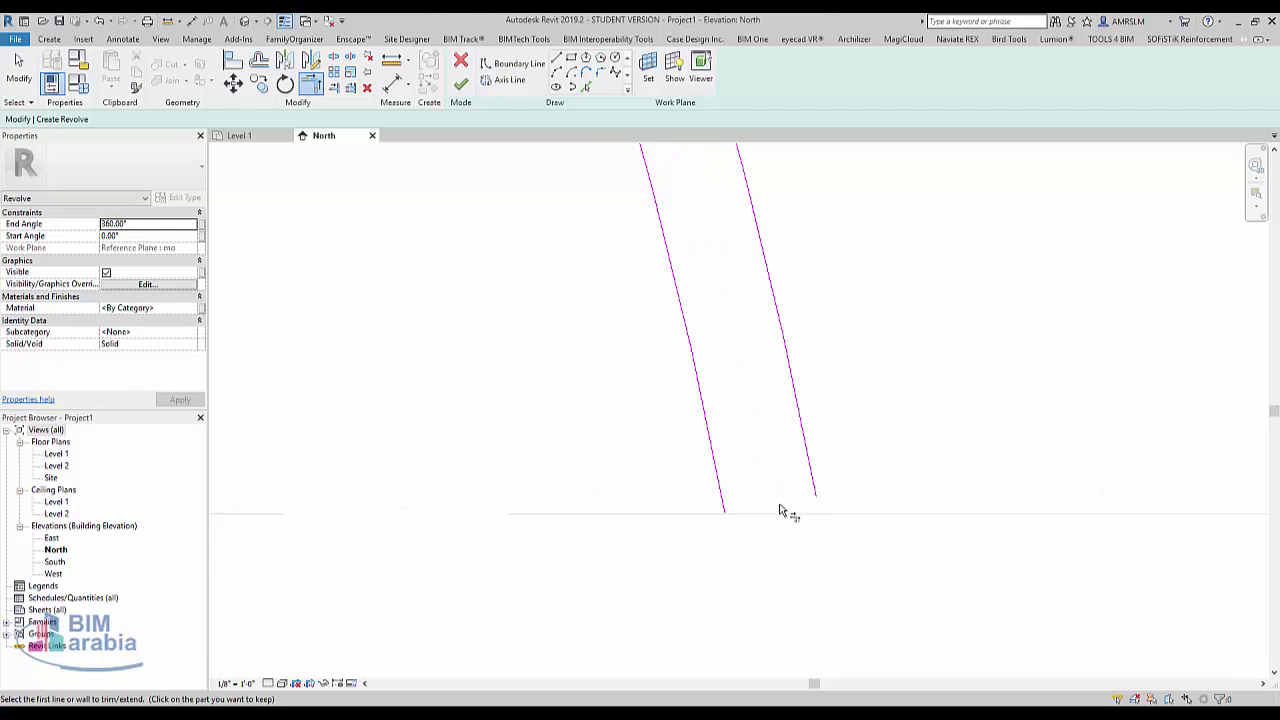
{"action": "left_click", "coordinate": [557, 57]}
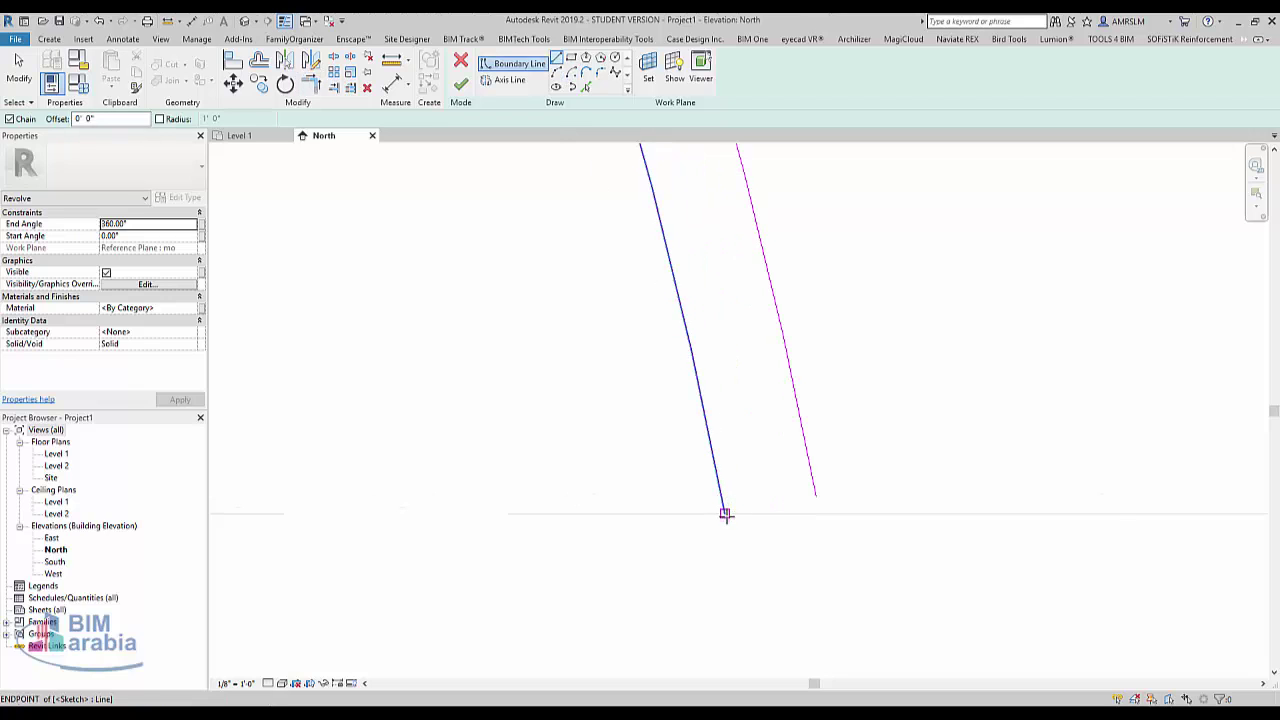
{"action": "left_click", "coordinate": [725, 513]}
{"action": "left_click", "coordinate": [938, 520]}
{"action": "key", "text": "Escape"}
{"action": "key", "text": "Escape"}
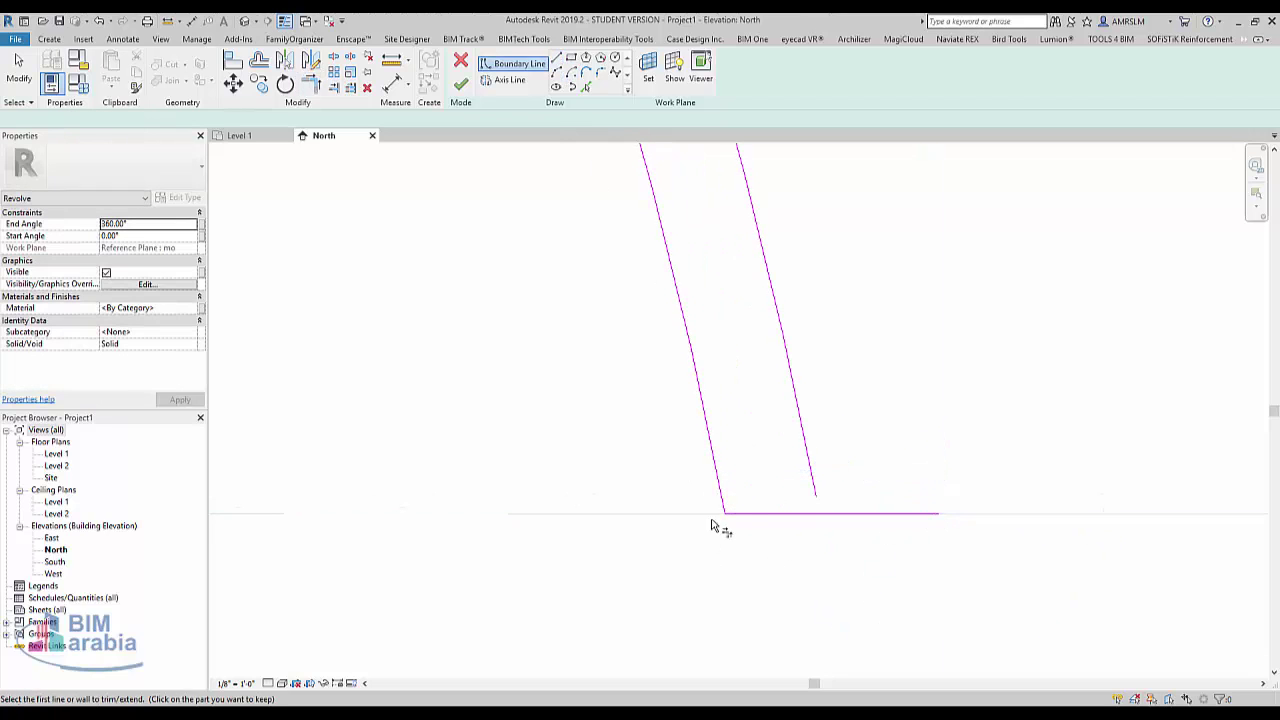
{"action": "left_click", "coordinate": [805, 425]}
{"action": "left_click", "coordinate": [794, 520]}
{"action": "scroll", "coordinate": [883, 597], "scroll_direction": "down", "scroll_amount": 3}
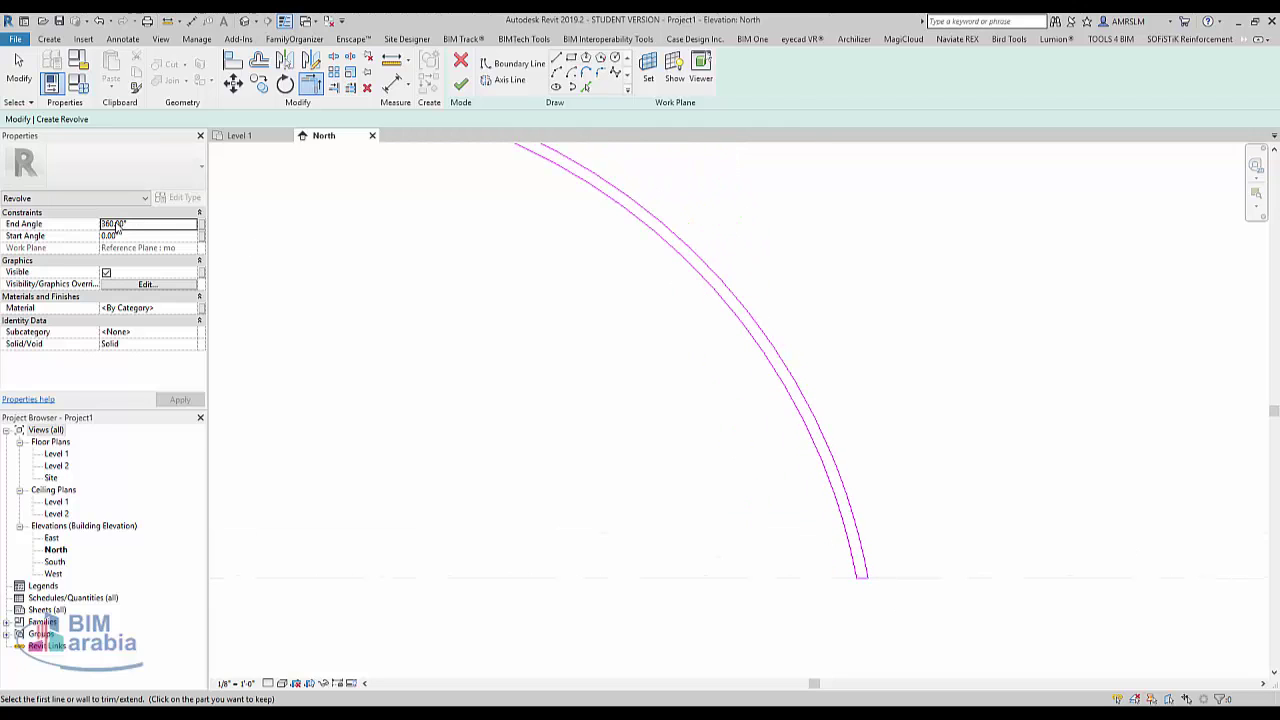
Draw a vertical rotation axis down from the arc's top and finish the revolve
{"action": "left_click", "coordinate": [504, 79]}
{"action": "middle_click_drag", "start_coordinate": [509, 276], "coordinate": [466, 317]}
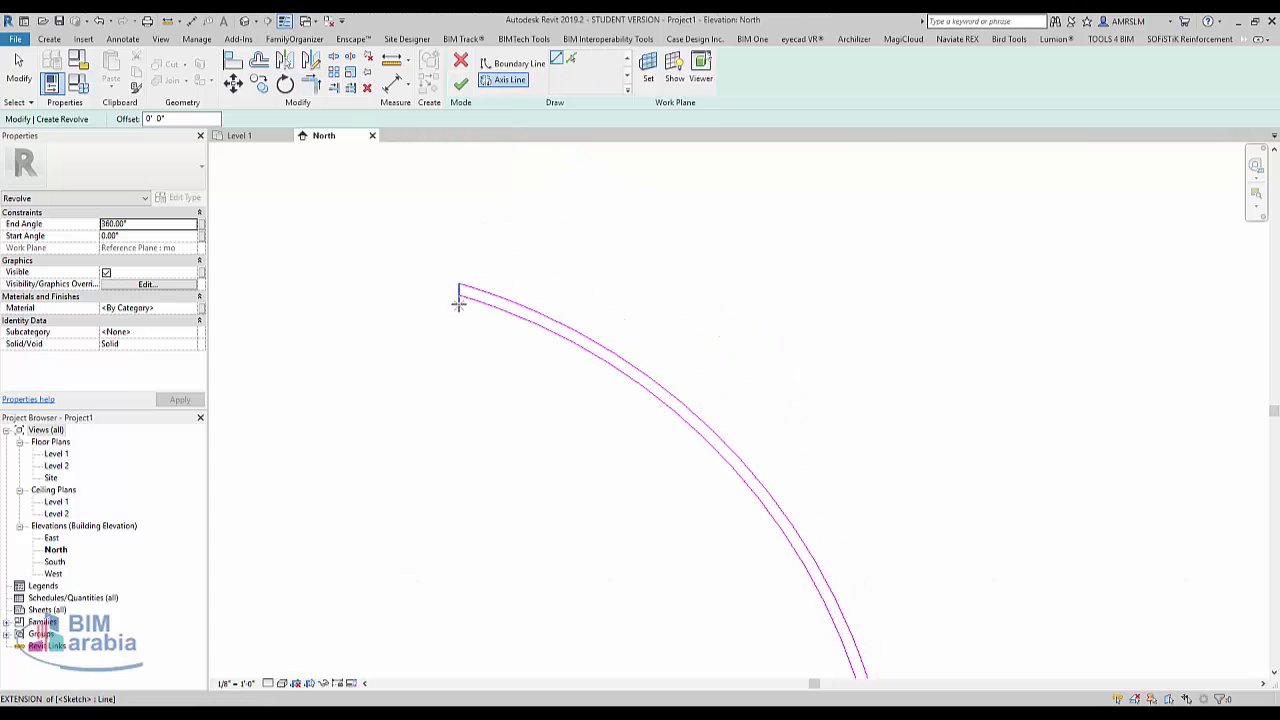
{"action": "left_click", "coordinate": [458, 289]}
{"action": "left_click", "coordinate": [460, 580]}
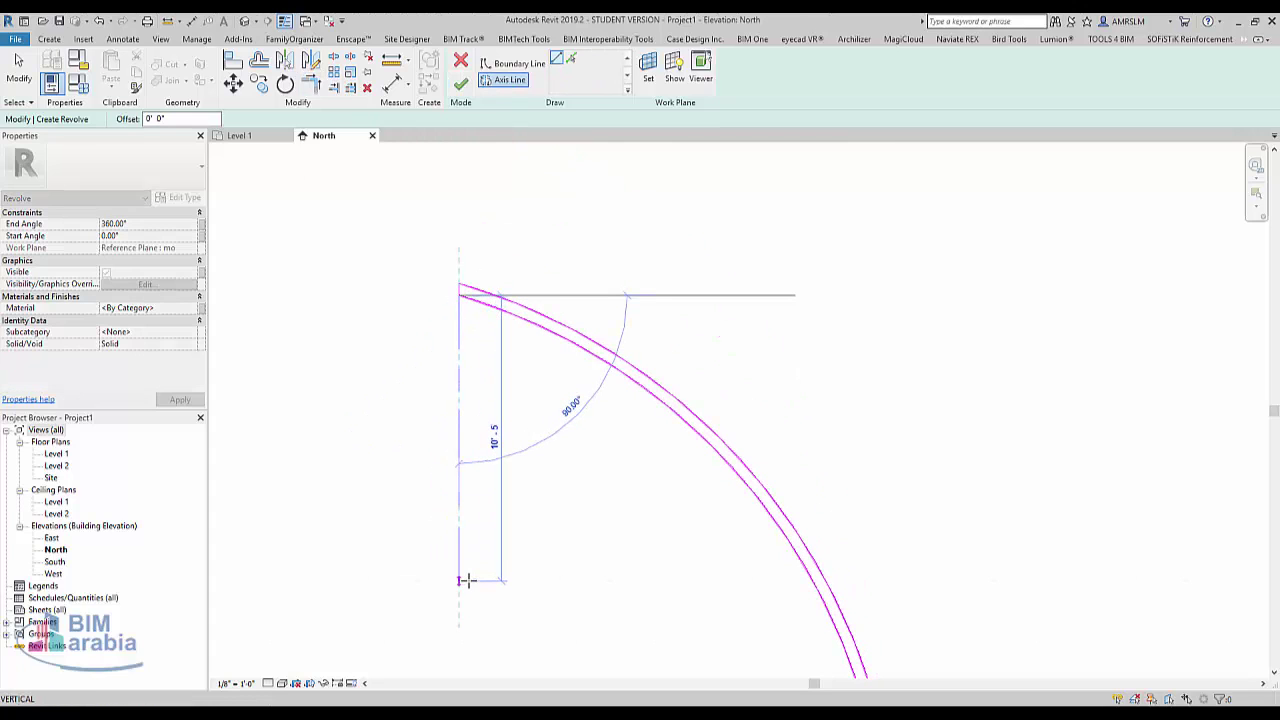
{"action": "left_click", "coordinate": [460, 84]}
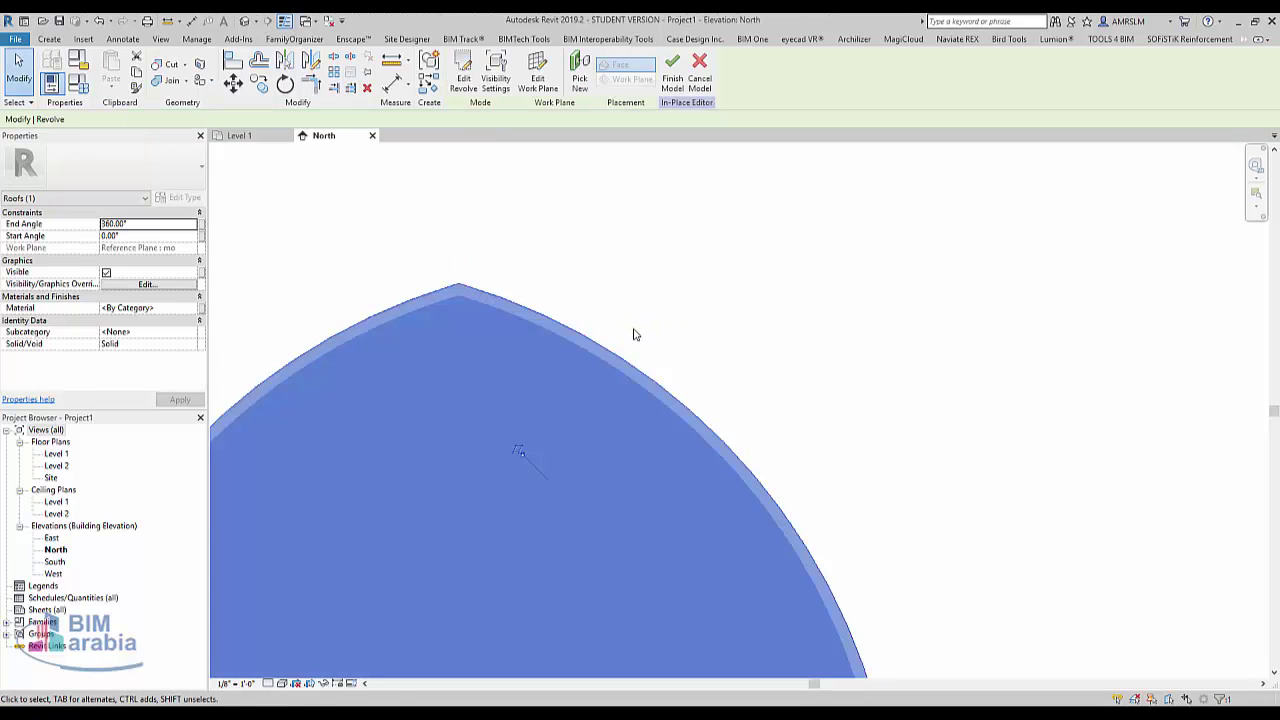
{"action": "scroll", "coordinate": [750, 334], "scroll_direction": "down", "scroll_amount": 2}
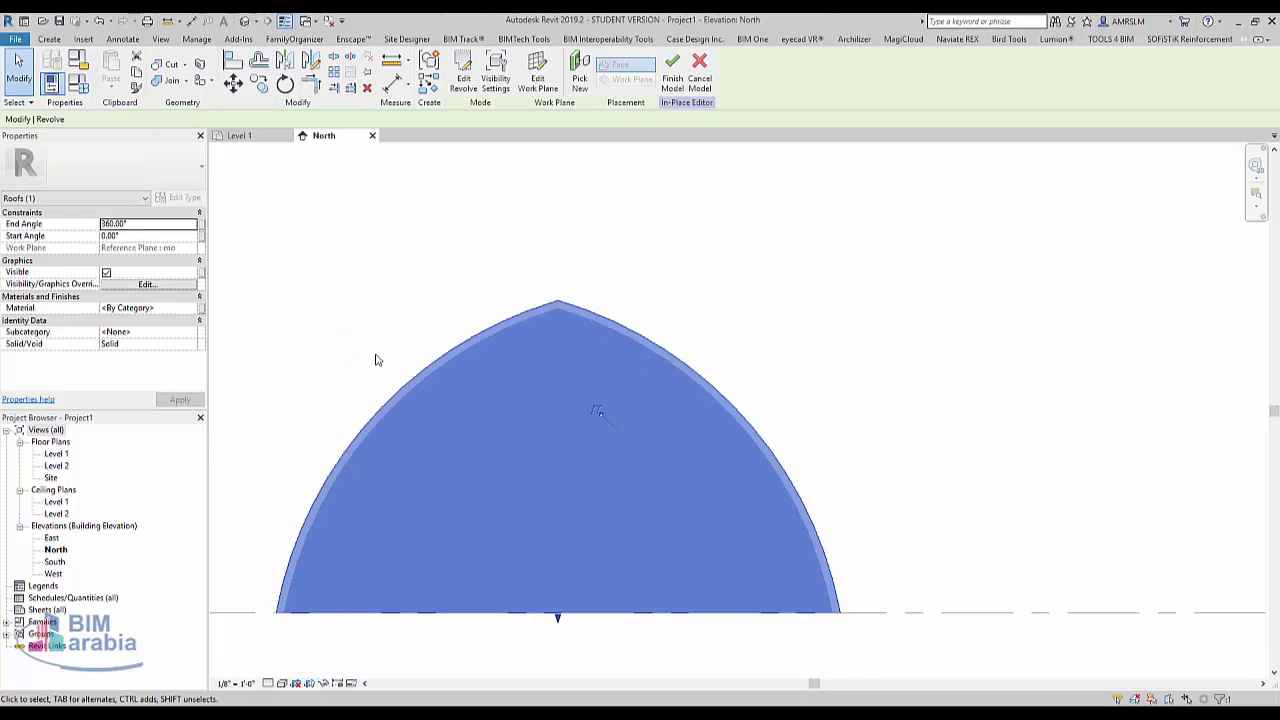
{"action": "left_click", "coordinate": [793, 290]}
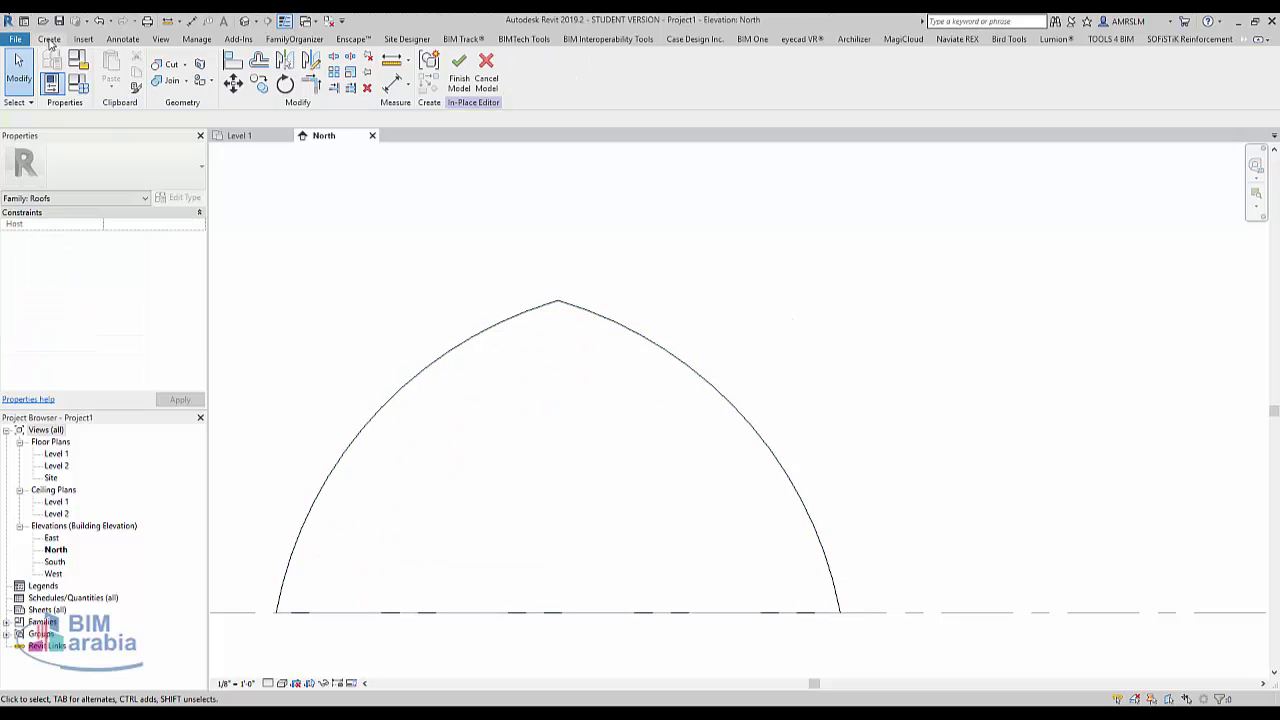
Start a sweep, try picking a 3D edge as its path, then discard that attempt
{"action": "left_click", "coordinate": [49, 40]}
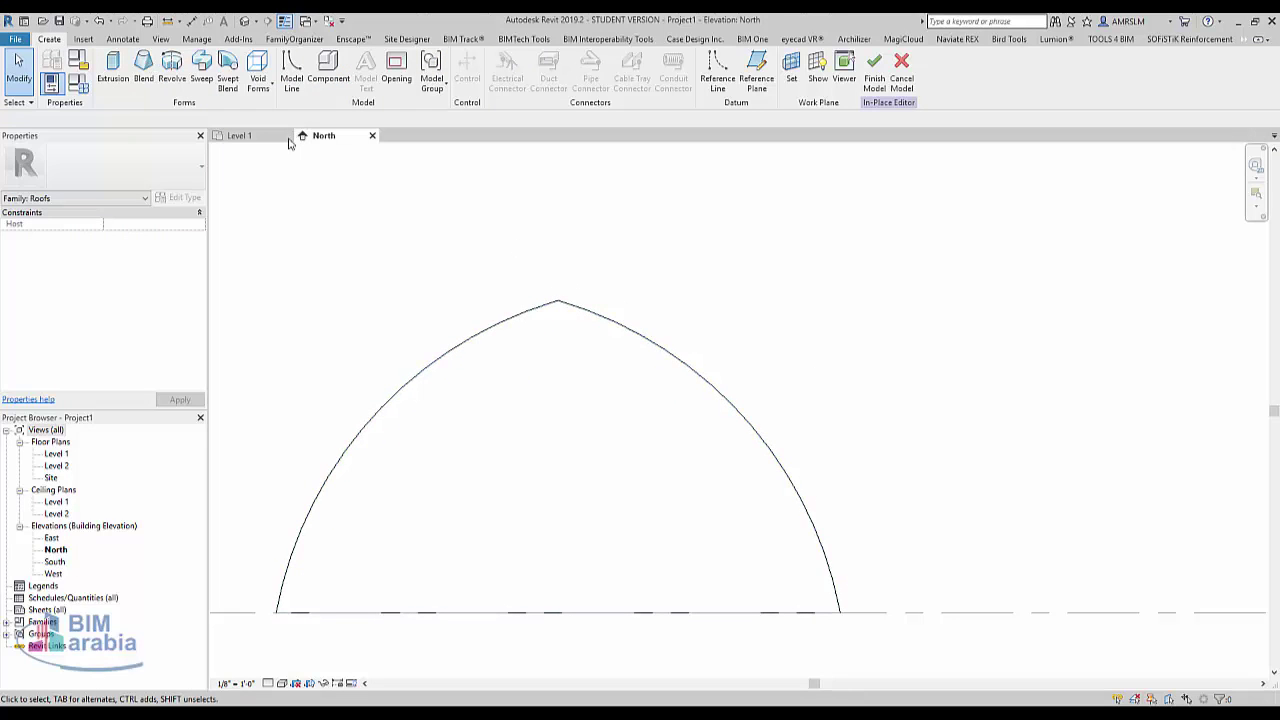
{"action": "left_click", "coordinate": [201, 70]}
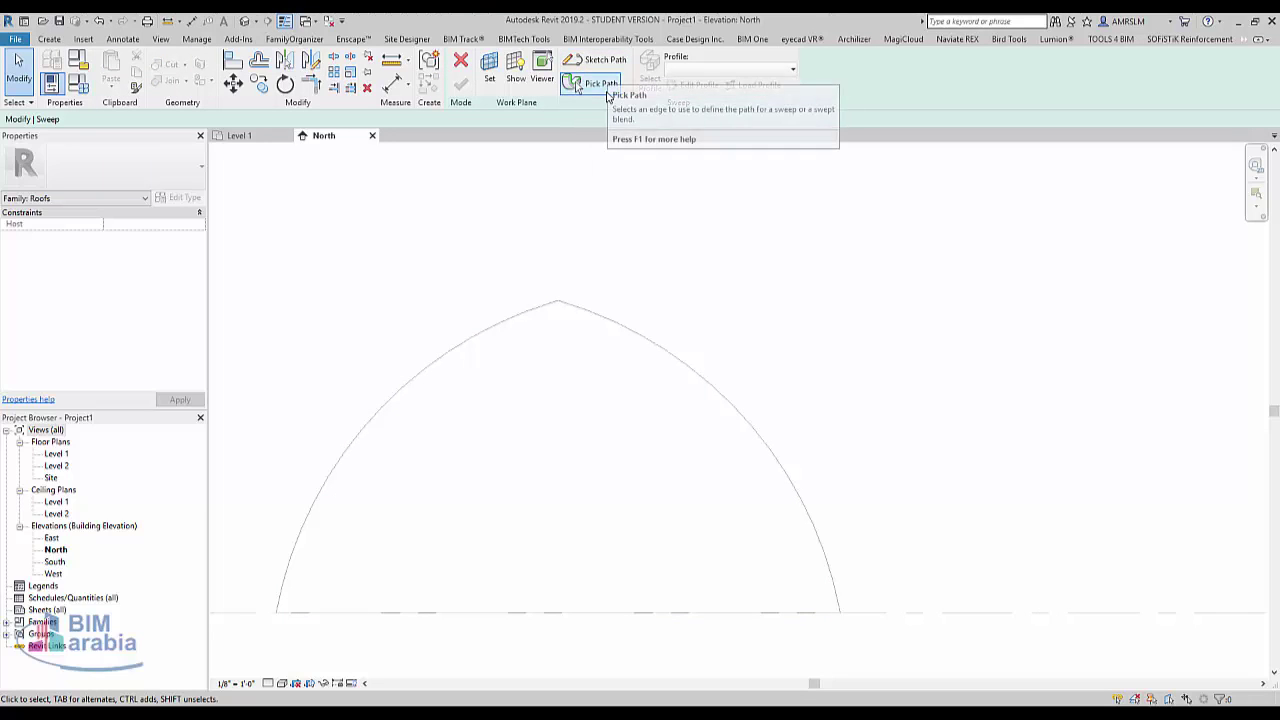
{"action": "left_click", "coordinate": [600, 85]}
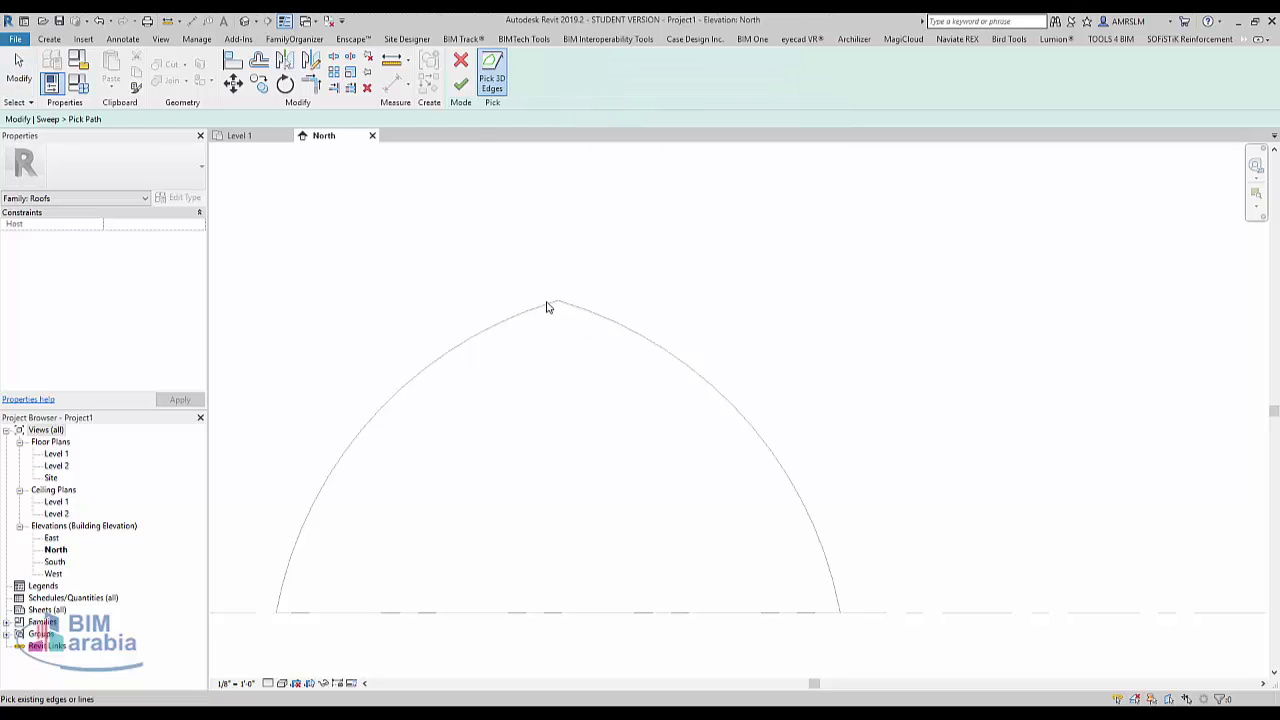
{"action": "left_click", "coordinate": [460, 85]}
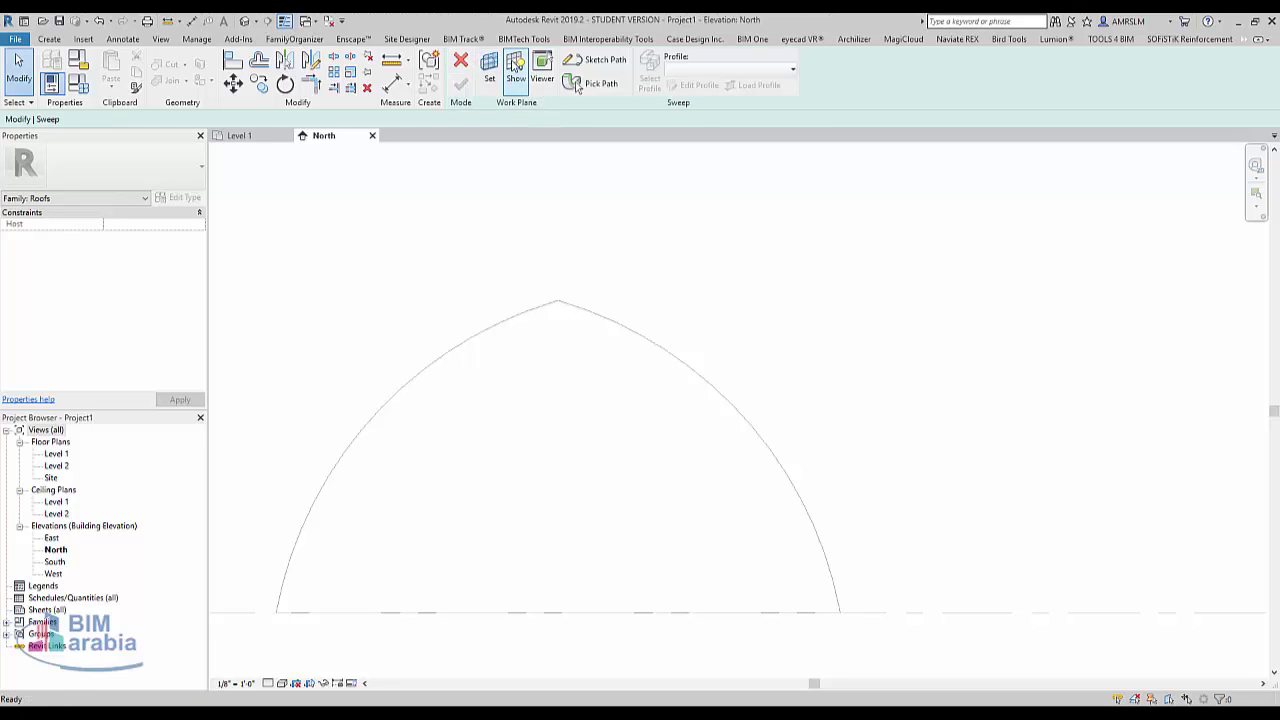
{"action": "left_click", "coordinate": [598, 84]}
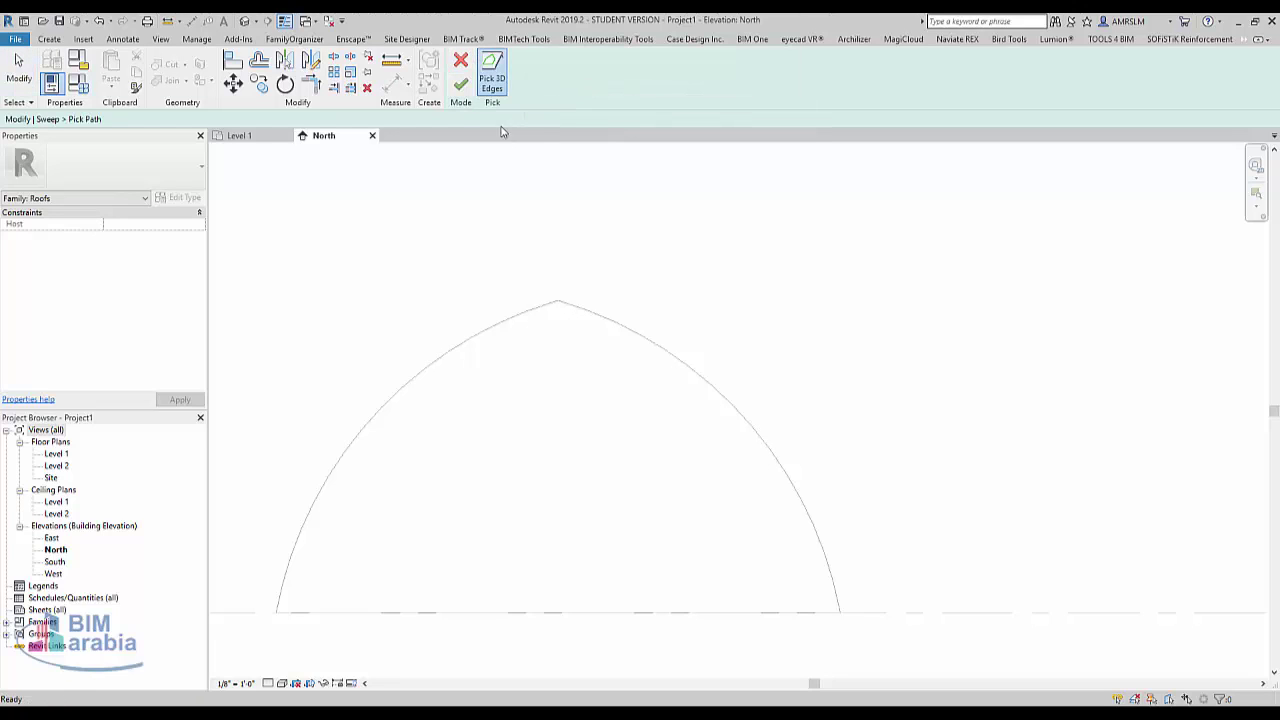
{"action": "left_click", "coordinate": [487, 75]}
{"action": "left_click", "coordinate": [244, 20]}
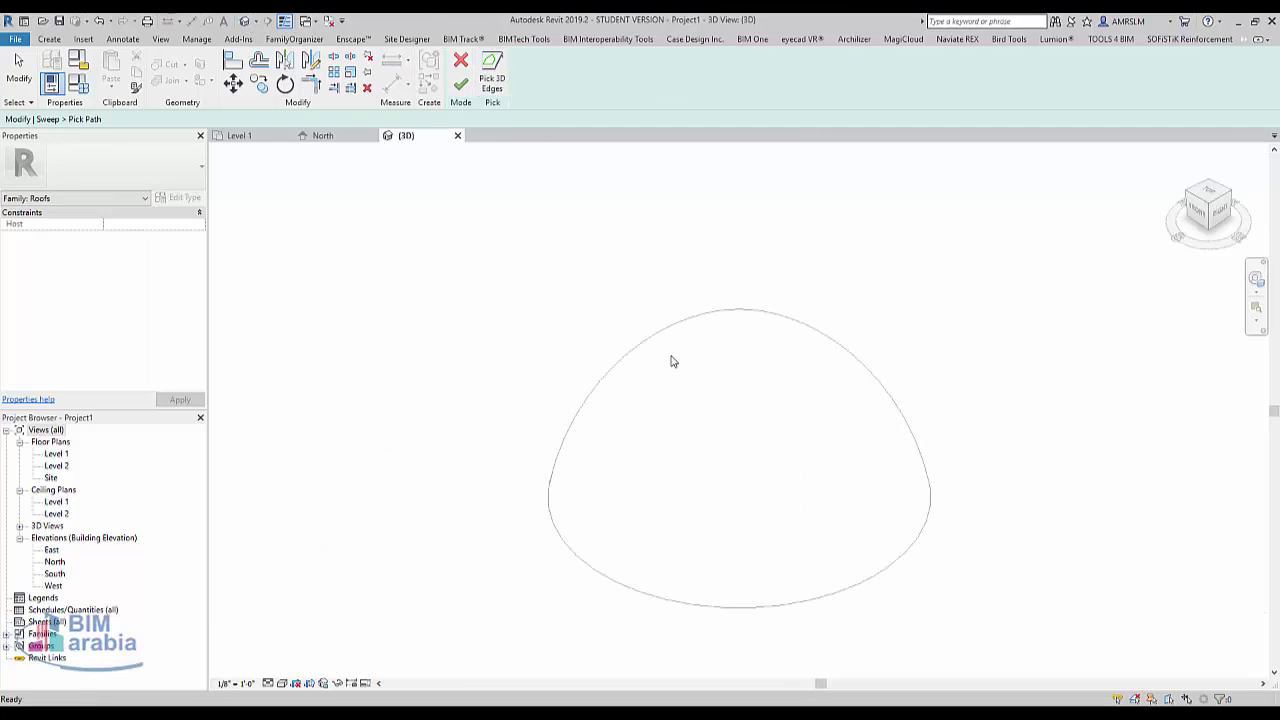
{"action": "left_click", "coordinate": [460, 60]}
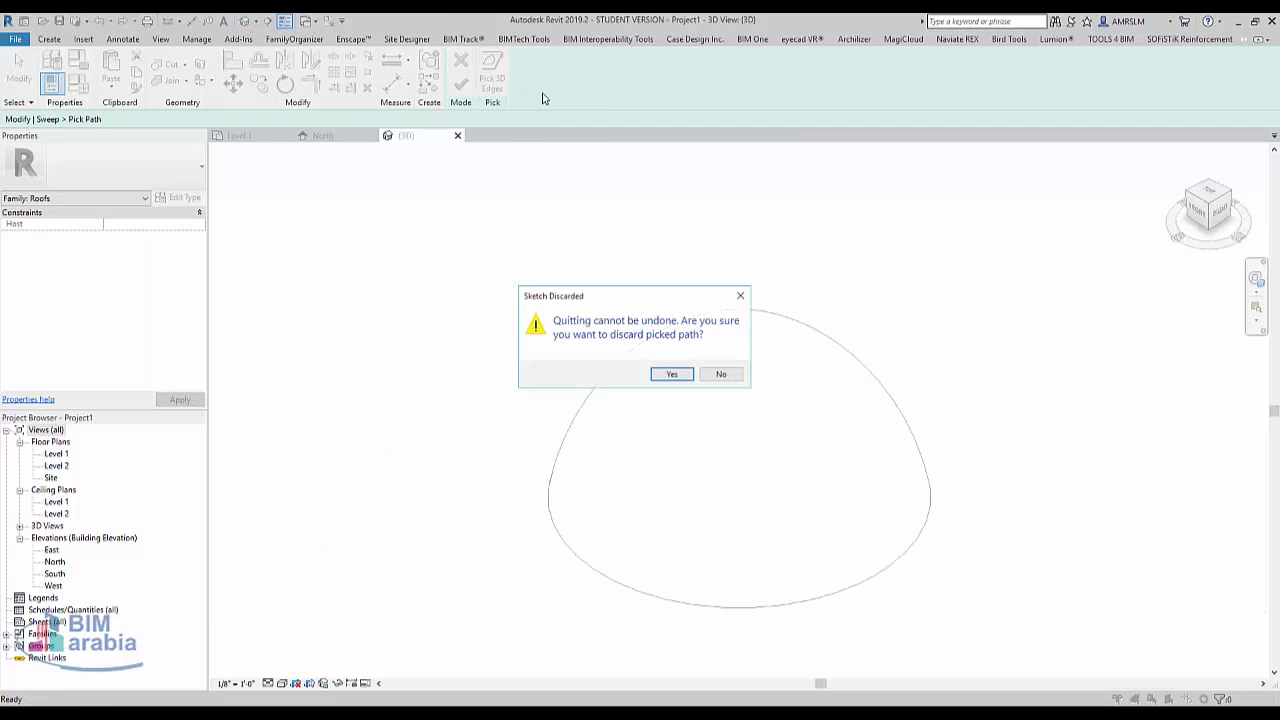
{"action": "left_click", "coordinate": [678, 376]}
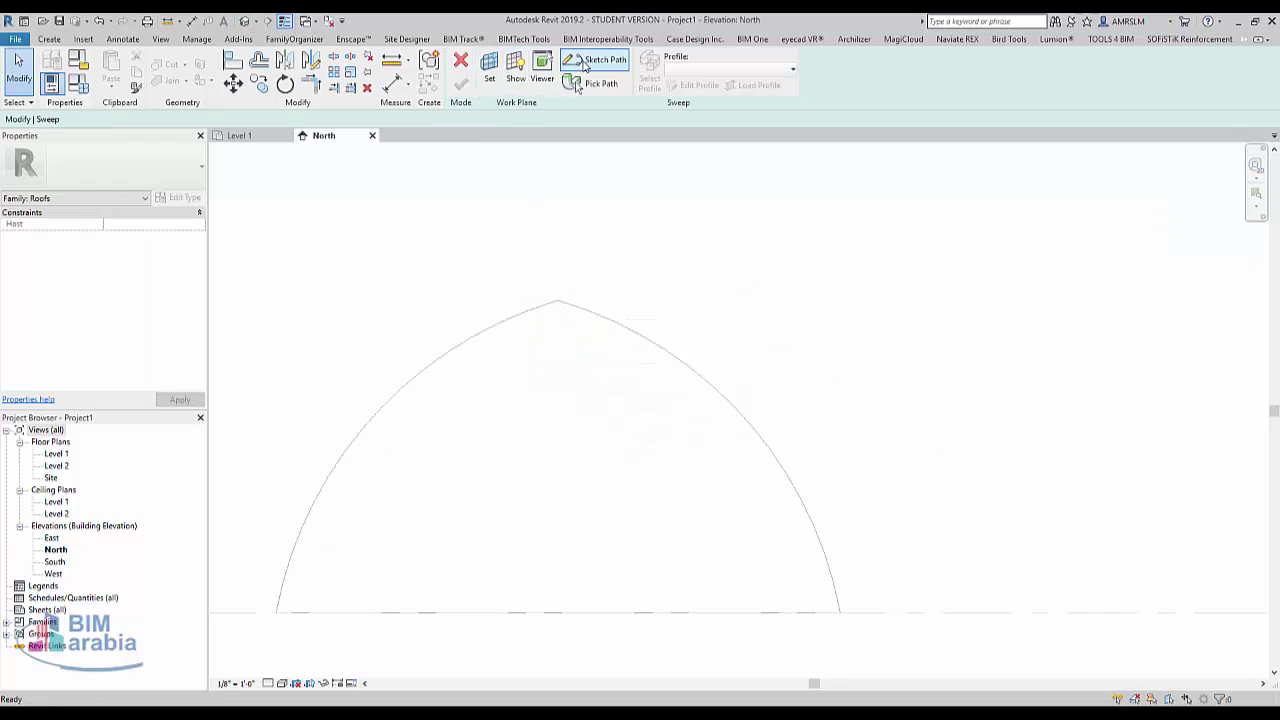
Sketch the sweep path as an arc along the dome's right edge from base to apex
{"action": "left_click", "coordinate": [581, 68]}
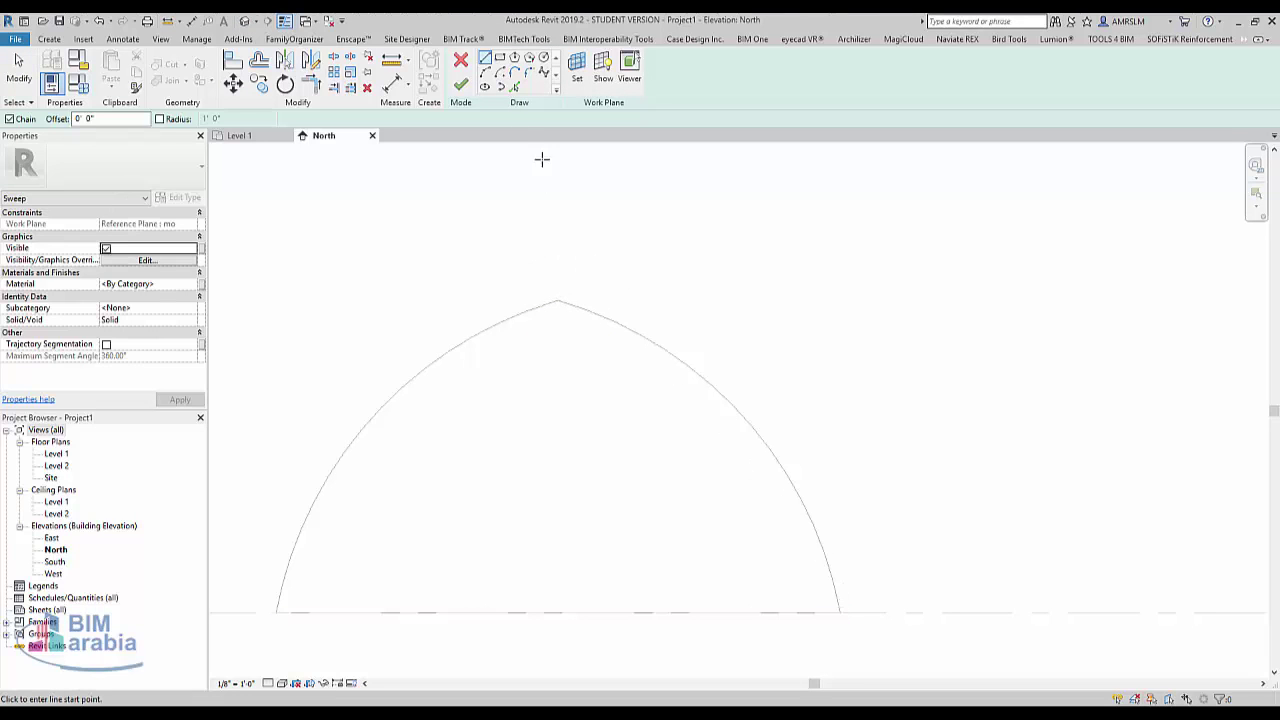
{"action": "left_click", "coordinate": [840, 613]}
{"action": "scroll", "coordinate": [560, 290], "scroll_direction": "up", "scroll_amount": 3}
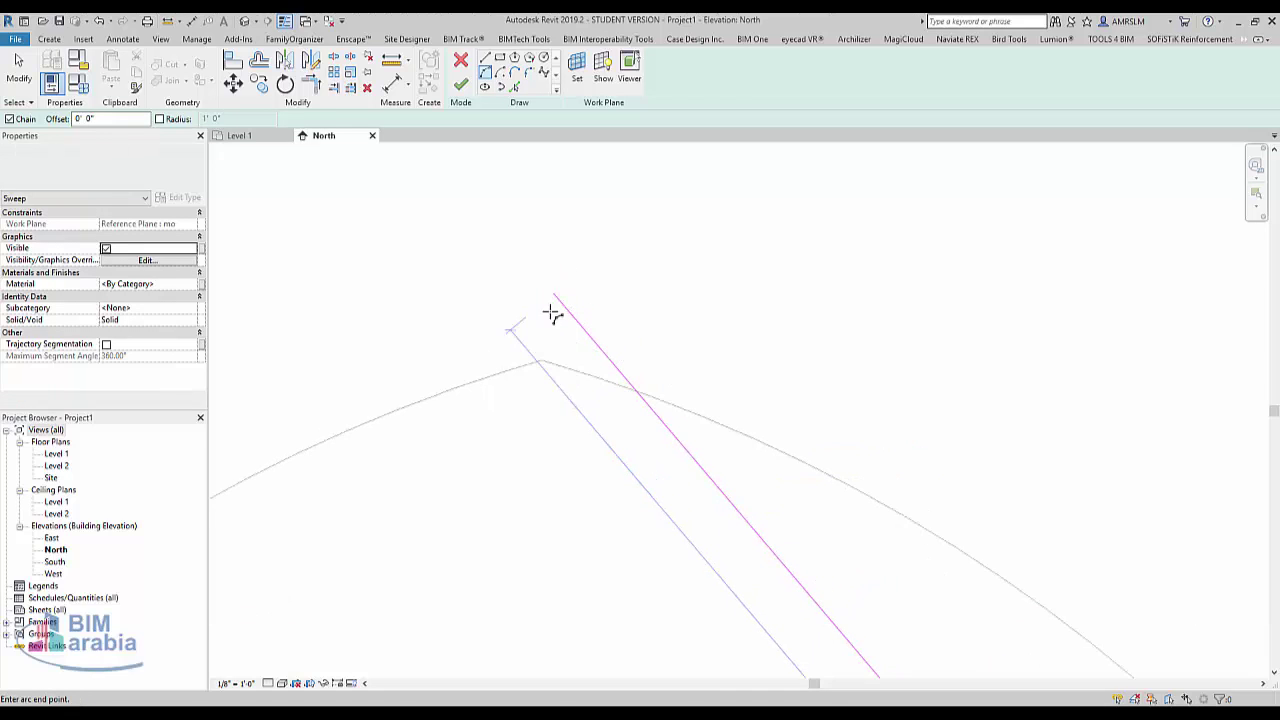
{"action": "scroll", "coordinate": [535, 295], "scroll_direction": "down", "scroll_amount": 2}
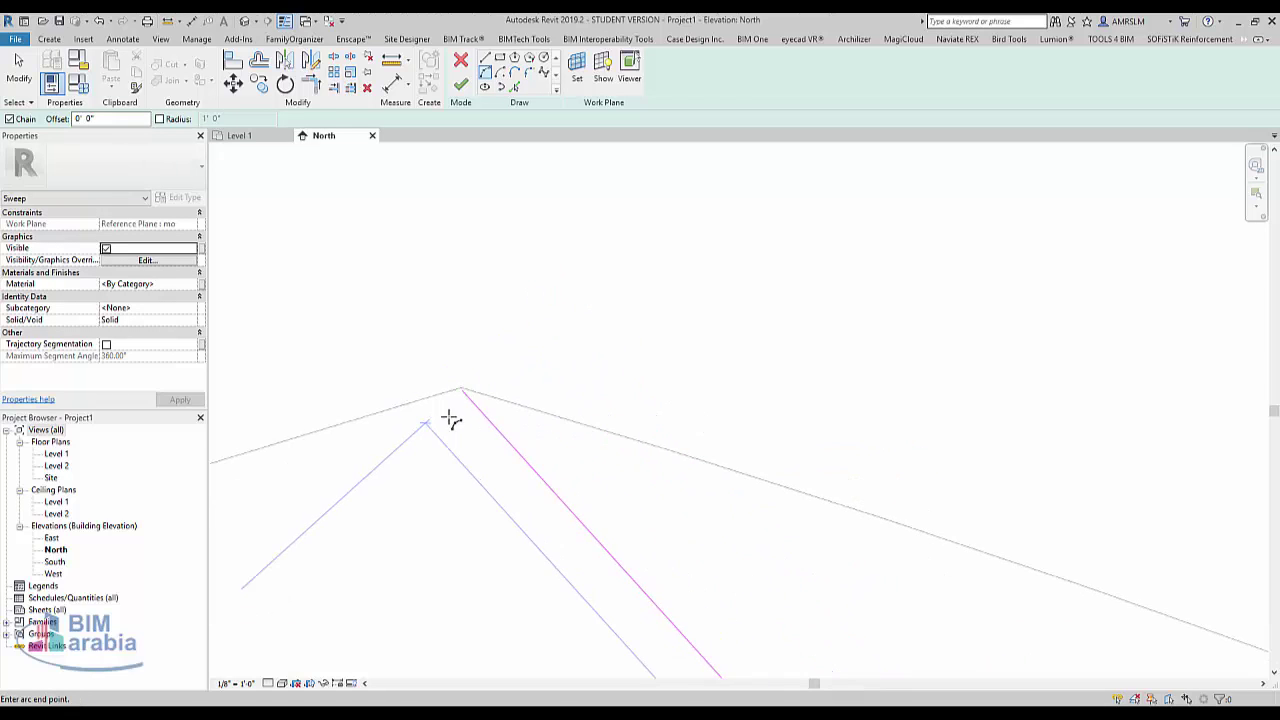
{"action": "scroll", "coordinate": [449, 420], "scroll_direction": "up", "scroll_amount": 2}
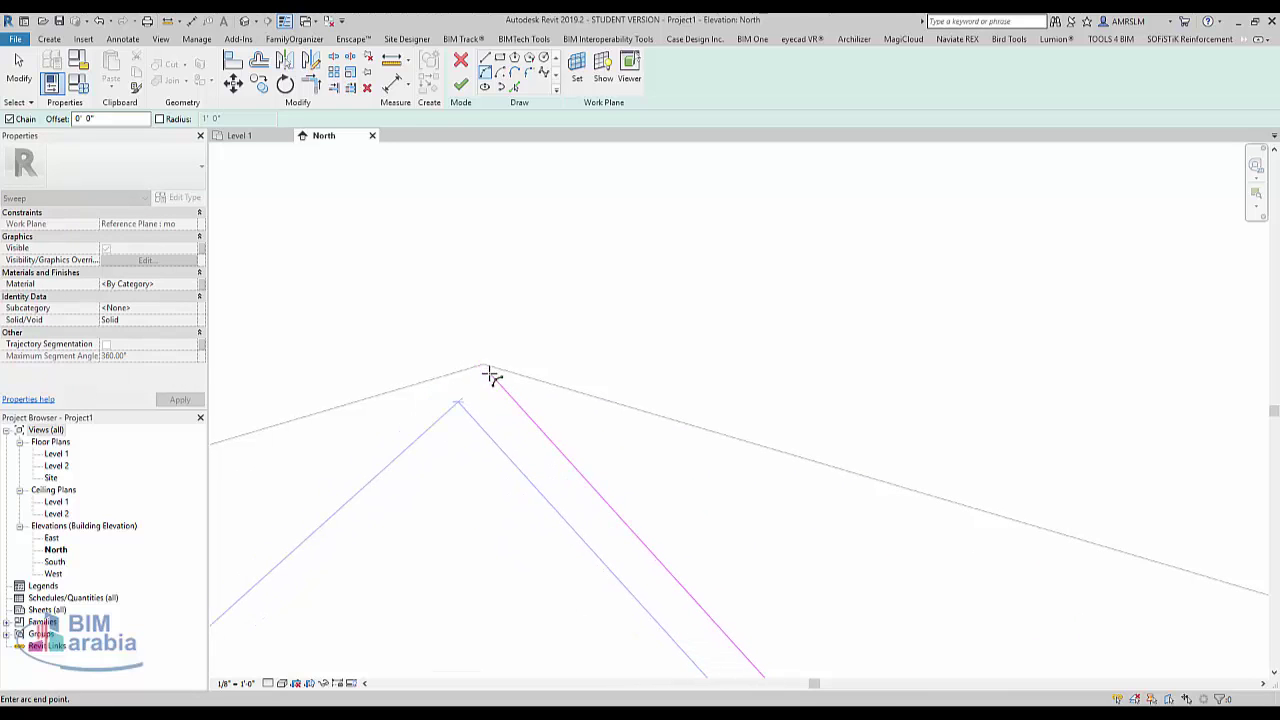
{"action": "left_click", "coordinate": [483, 366]}
{"action": "scroll", "coordinate": [540, 358], "scroll_direction": "down", "scroll_amount": 1}
{"action": "scroll", "coordinate": [565, 365], "scroll_direction": "down", "scroll_amount": 1}
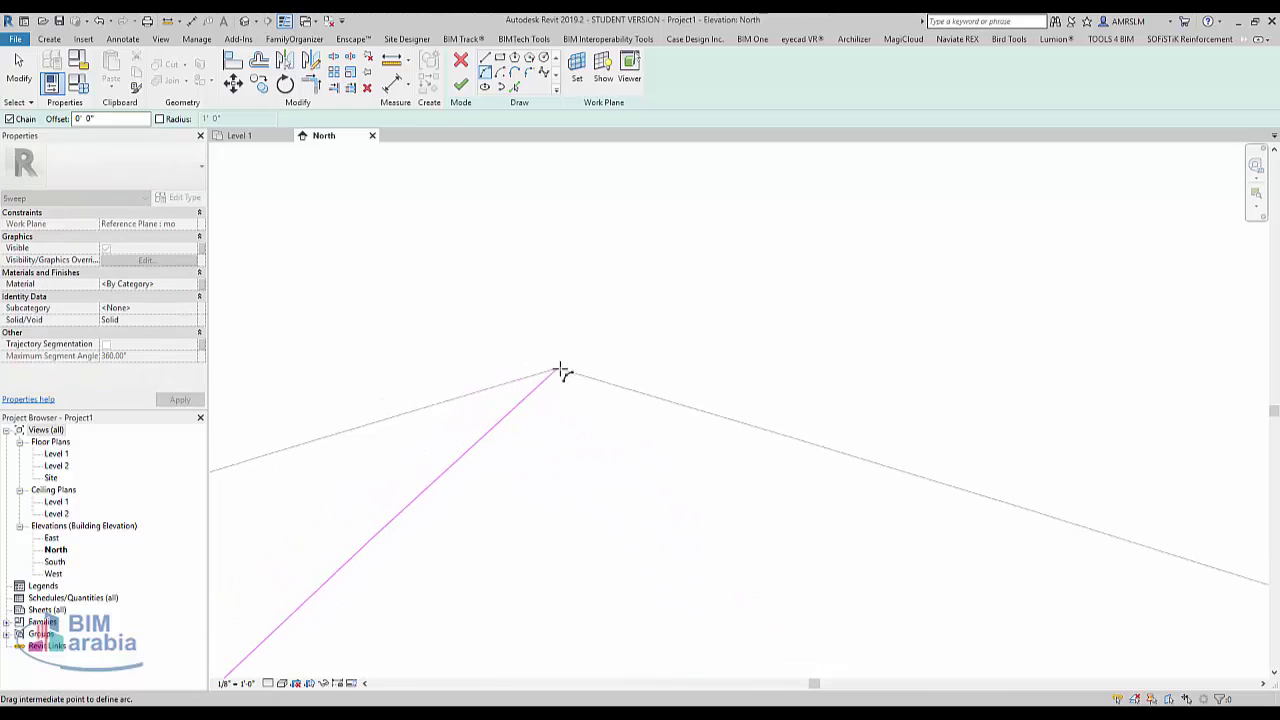
{"action": "scroll", "coordinate": [557, 318], "scroll_direction": "down", "scroll_amount": 1}
{"action": "scroll", "coordinate": [650, 400], "scroll_direction": "down", "scroll_amount": 2}
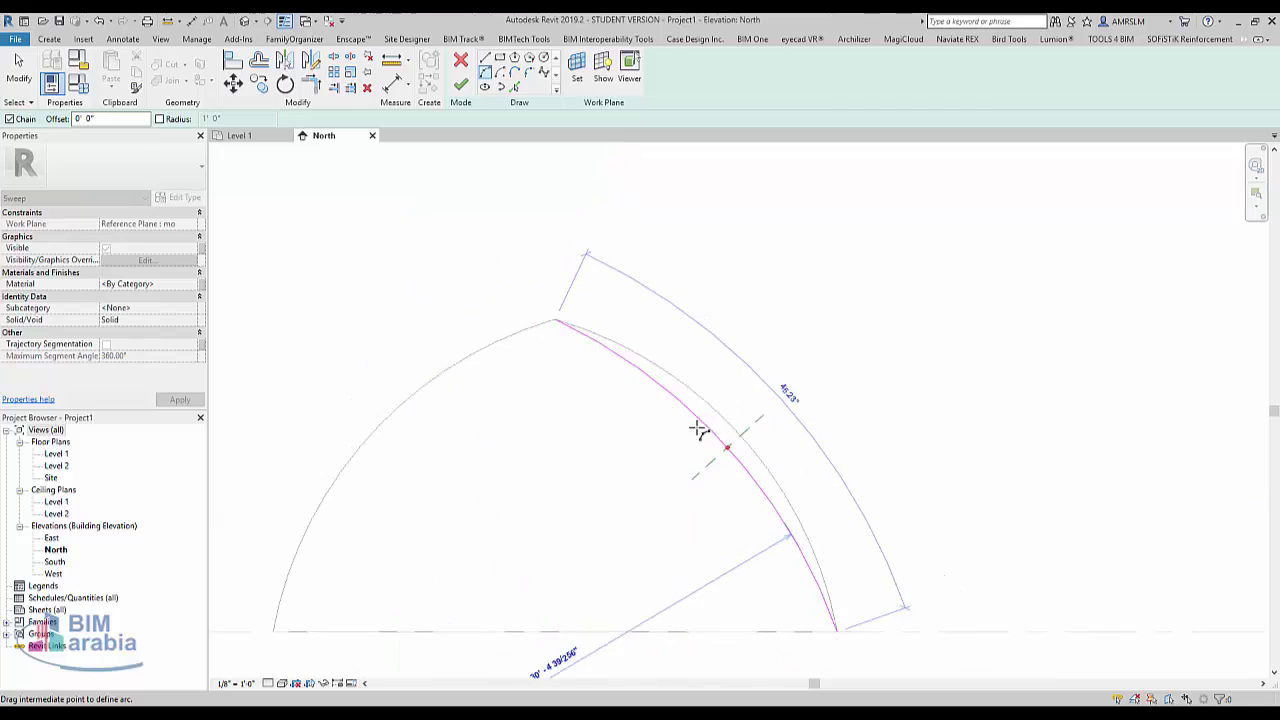
{"action": "scroll", "coordinate": [730, 445], "scroll_direction": "up", "scroll_amount": 2}
{"action": "scroll", "coordinate": [750, 458], "scroll_direction": "up", "scroll_amount": 1}
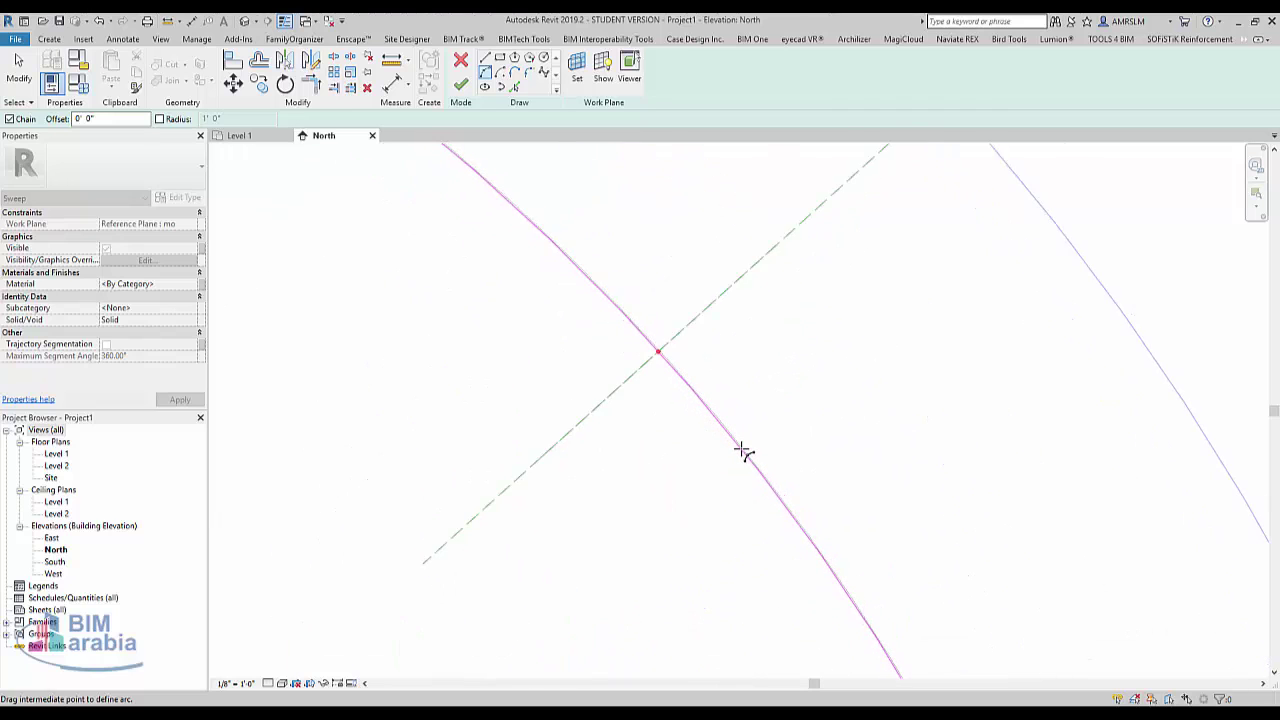
{"action": "scroll", "coordinate": [742, 450], "scroll_direction": "up", "scroll_amount": 2}
{"action": "scroll", "coordinate": [742, 442], "scroll_direction": "up", "scroll_amount": 2}
{"action": "left_click", "coordinate": [742, 442]}
{"action": "scroll", "coordinate": [549, 380], "scroll_direction": "down", "scroll_amount": 2}
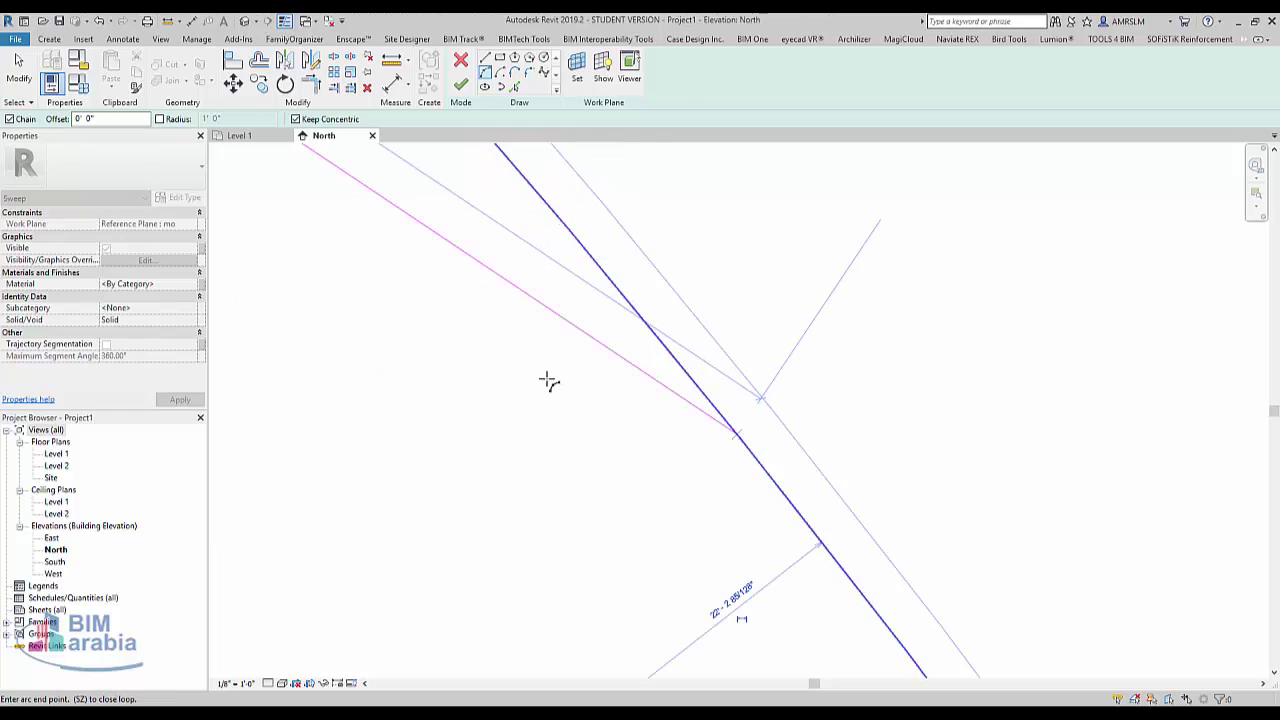
{"action": "scroll", "coordinate": [689, 417], "scroll_direction": "down", "scroll_amount": 1}
{"action": "scroll", "coordinate": [686, 409], "scroll_direction": "down", "scroll_amount": 2}
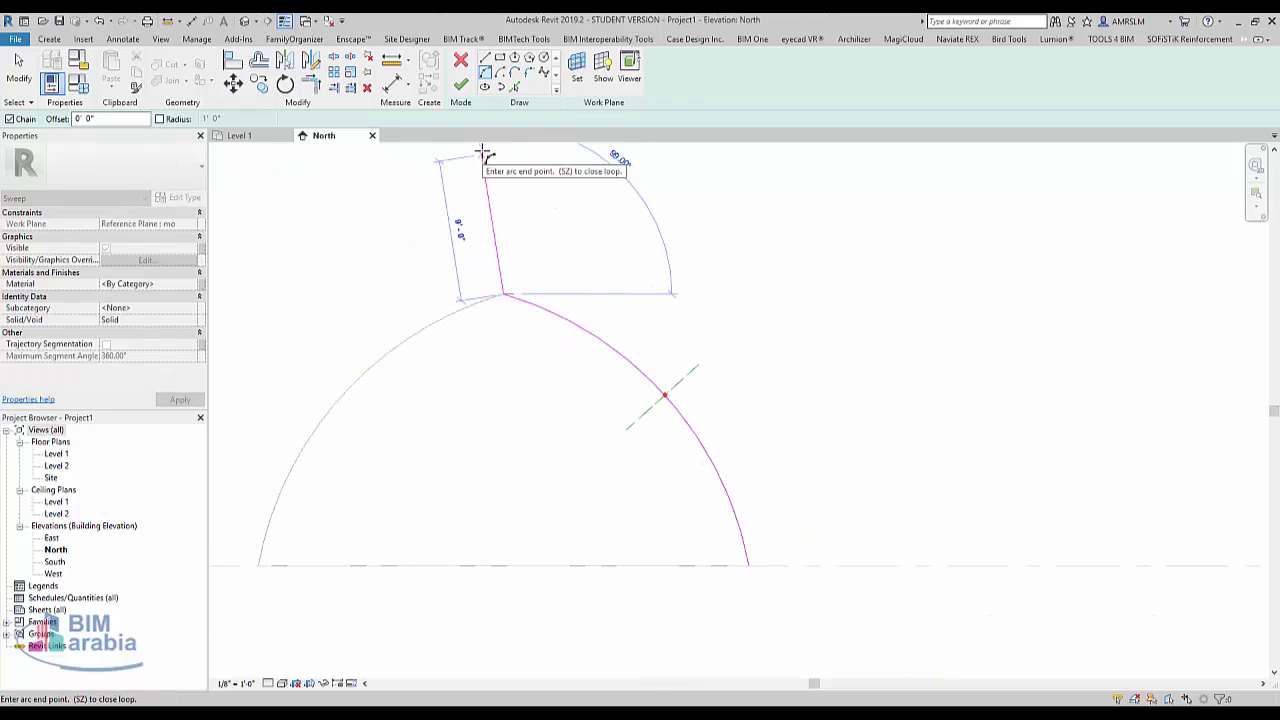
{"action": "key", "text": "Escape"}
{"action": "scroll", "coordinate": [694, 403], "scroll_direction": "up", "scroll_amount": 2}
{"action": "scroll", "coordinate": [697, 431], "scroll_direction": "down", "scroll_amount": 1}
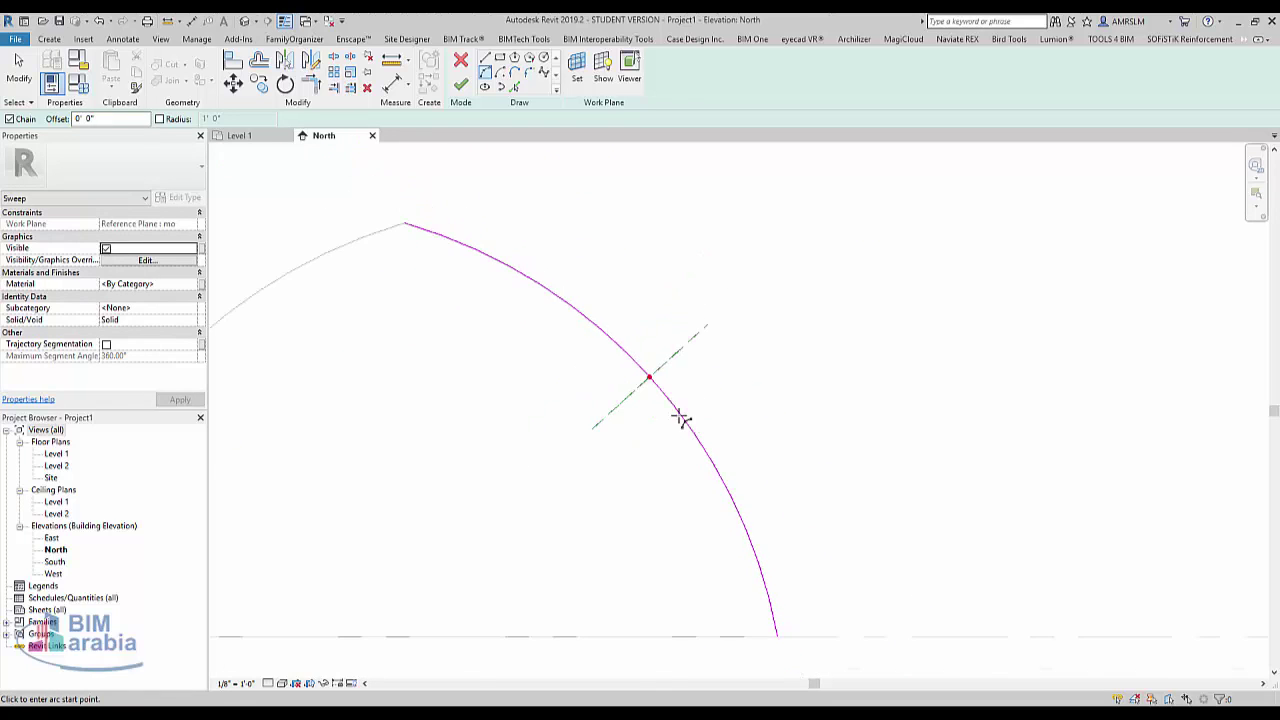
{"action": "left_click", "coordinate": [460, 88]}
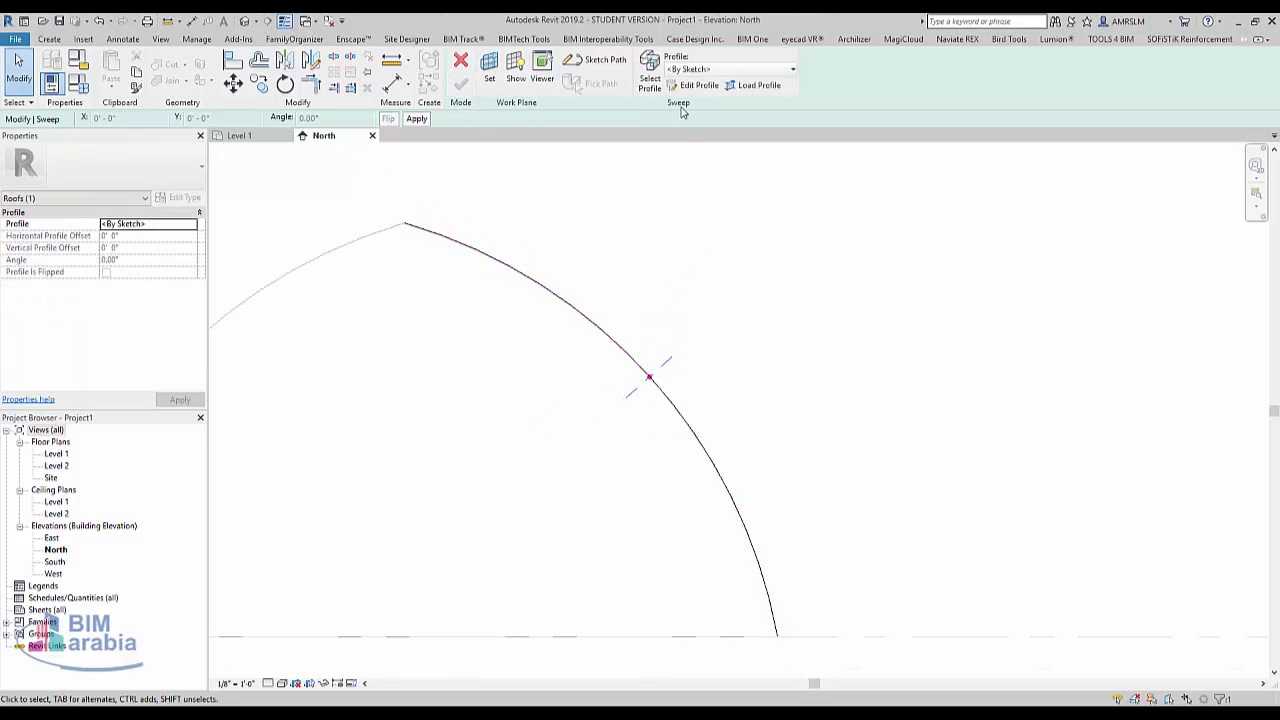
In the East elevation, draw a small circle profile at the reference-plane crossing and complete the sweep
{"action": "left_click", "coordinate": [690, 88]}
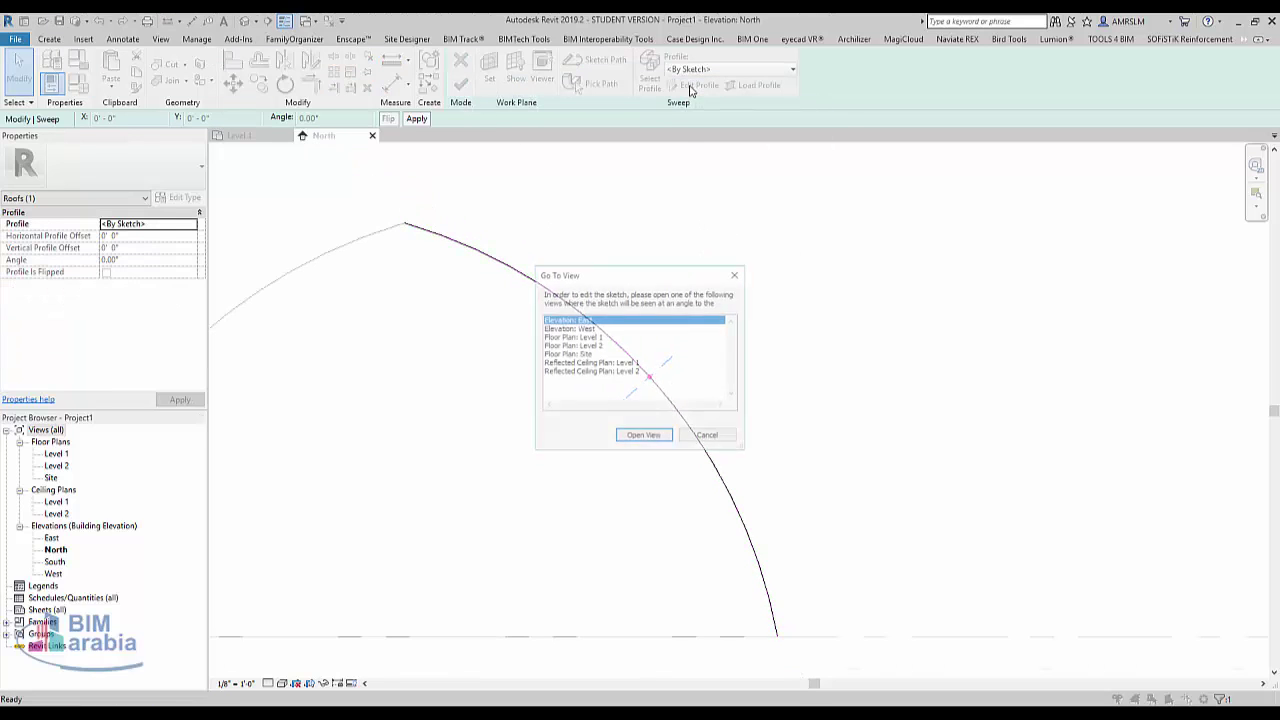
{"action": "left_click", "coordinate": [642, 437]}
{"action": "scroll", "coordinate": [745, 410], "scroll_direction": "up", "scroll_amount": 2}
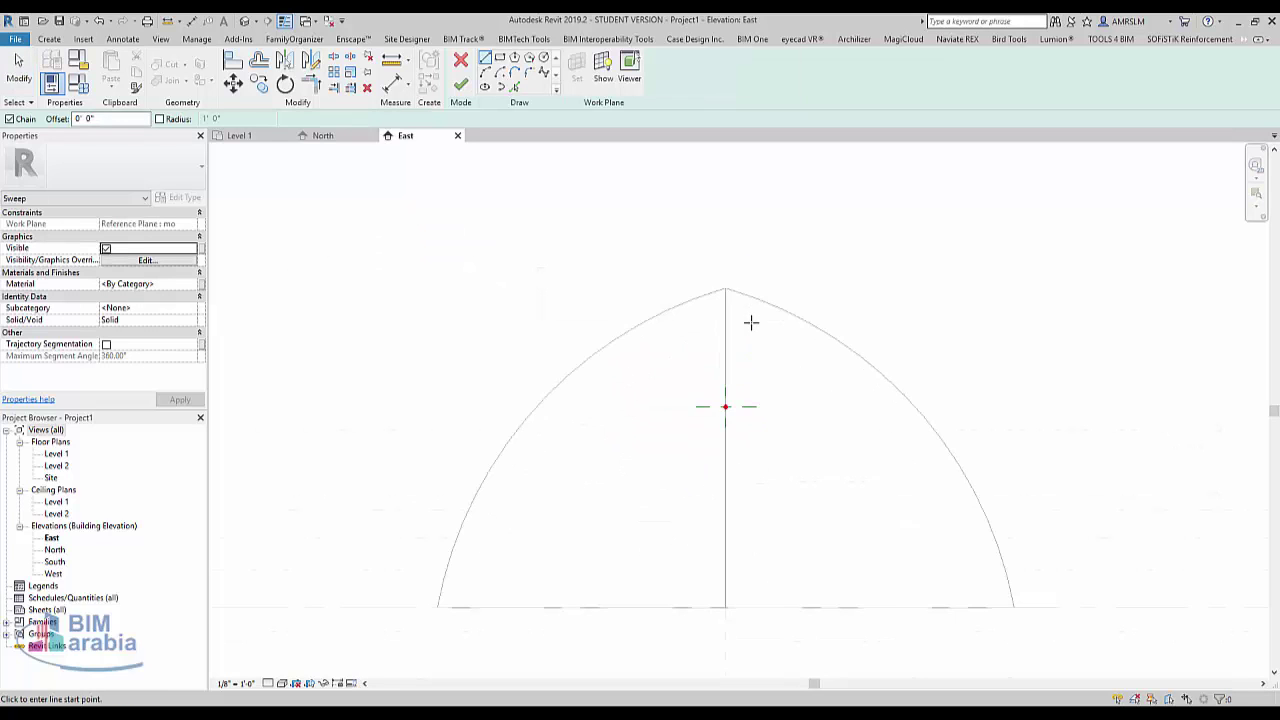
{"action": "scroll", "coordinate": [740, 428], "scroll_direction": "up", "scroll_amount": 2}
{"action": "scroll", "coordinate": [680, 460], "scroll_direction": "up", "scroll_amount": 3}
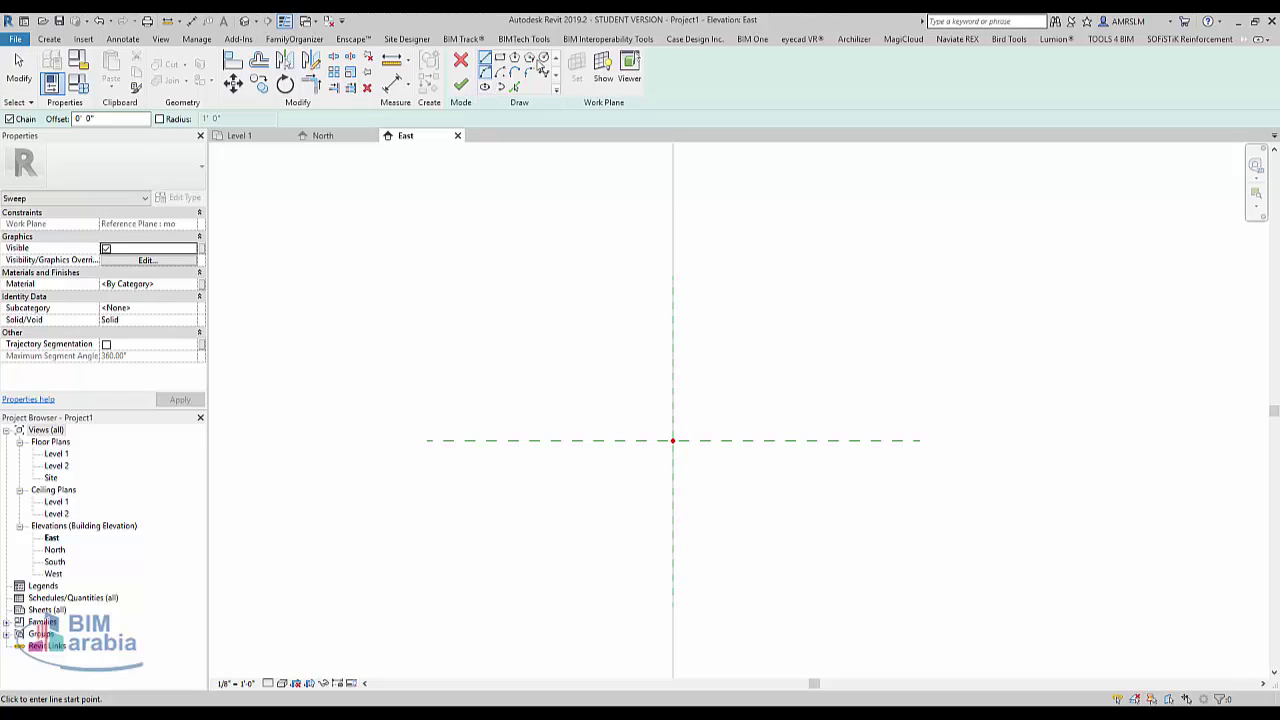
{"action": "left_click", "coordinate": [662, 435]}
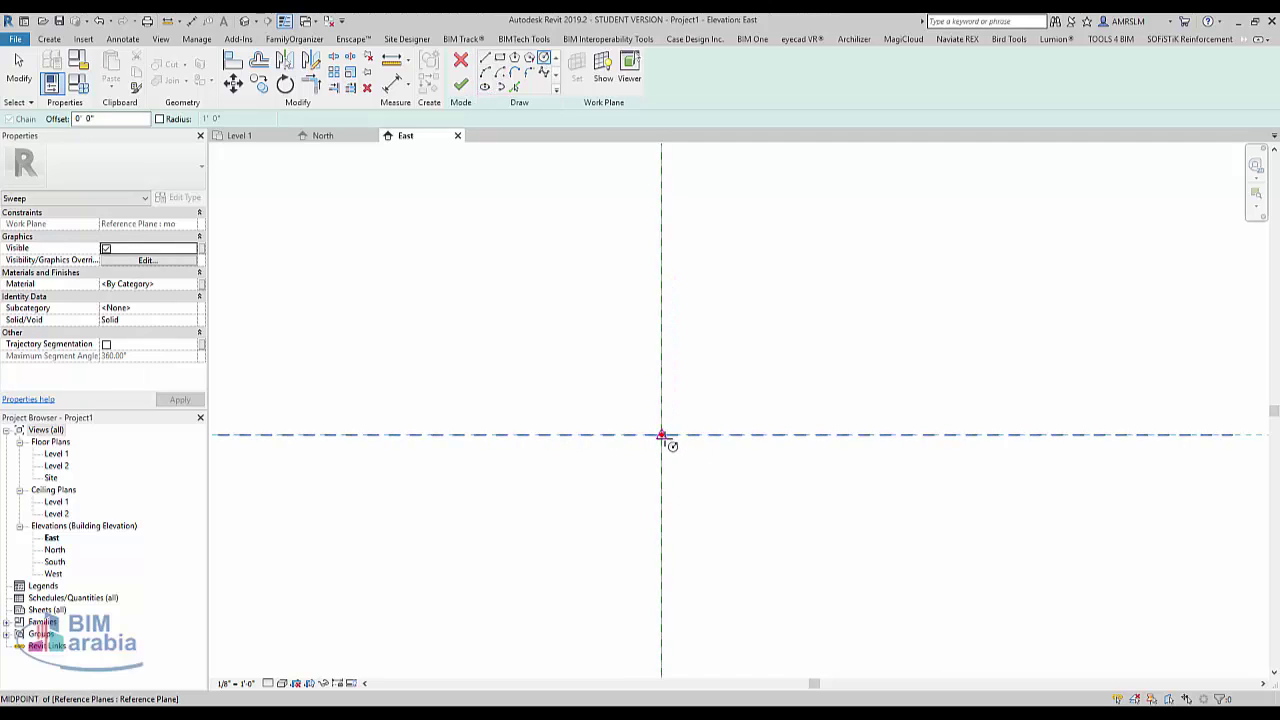
{"action": "left_click", "coordinate": [714, 437]}
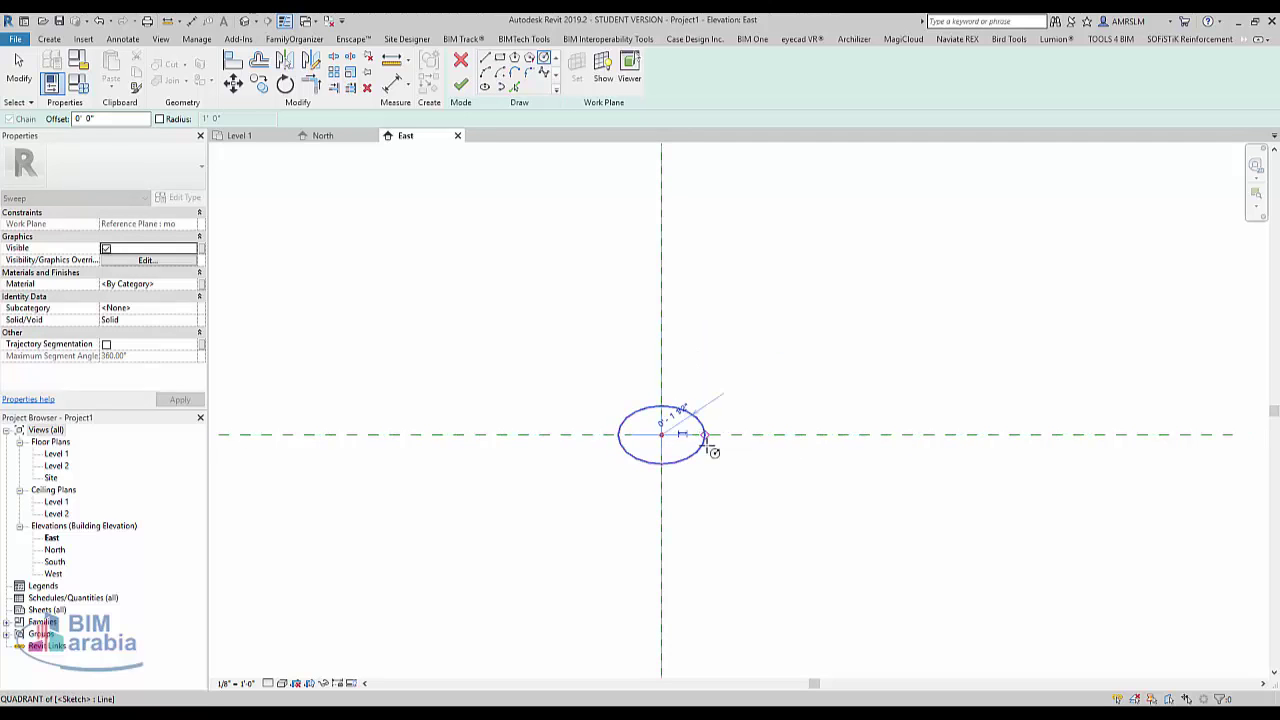
{"action": "scroll", "coordinate": [640, 420], "scroll_direction": "down", "scroll_amount": 3}
{"action": "left_click", "coordinate": [461, 84]}
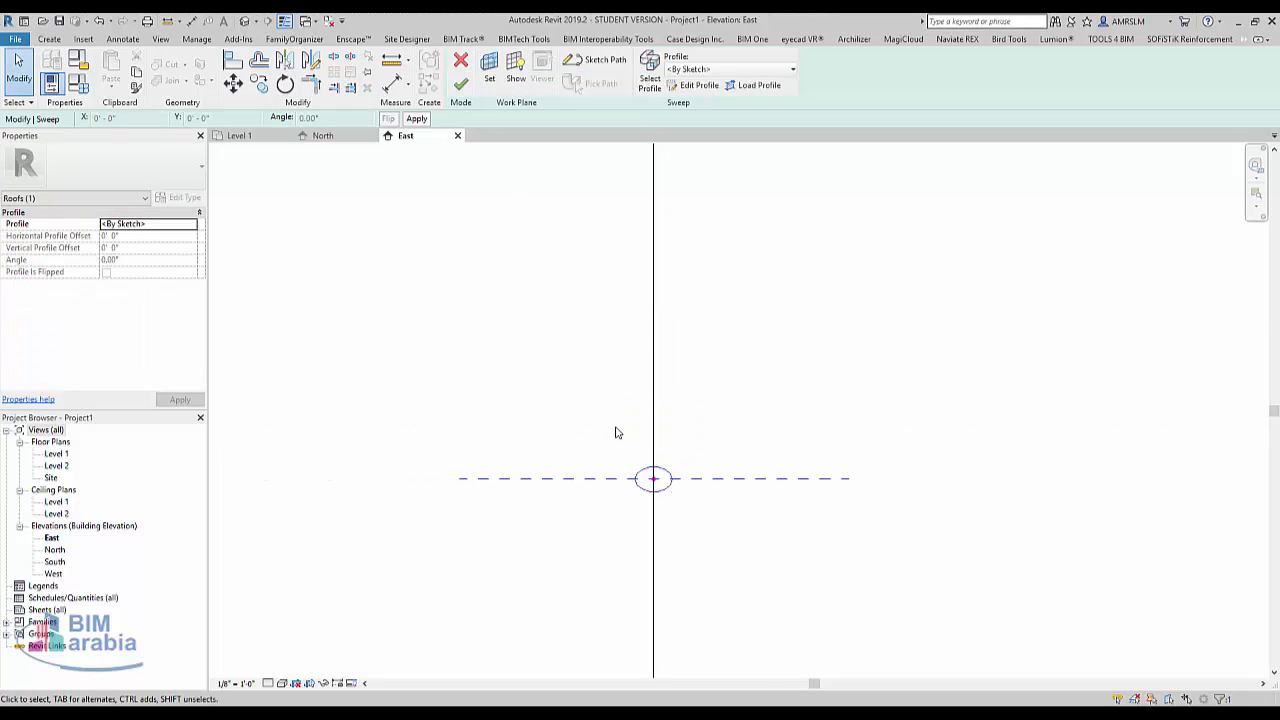
{"action": "left_click", "coordinate": [461, 84]}
View the dome in the default 3D view and select the new rib
{"action": "scroll", "coordinate": [700, 425], "scroll_direction": "down", "scroll_amount": 3}
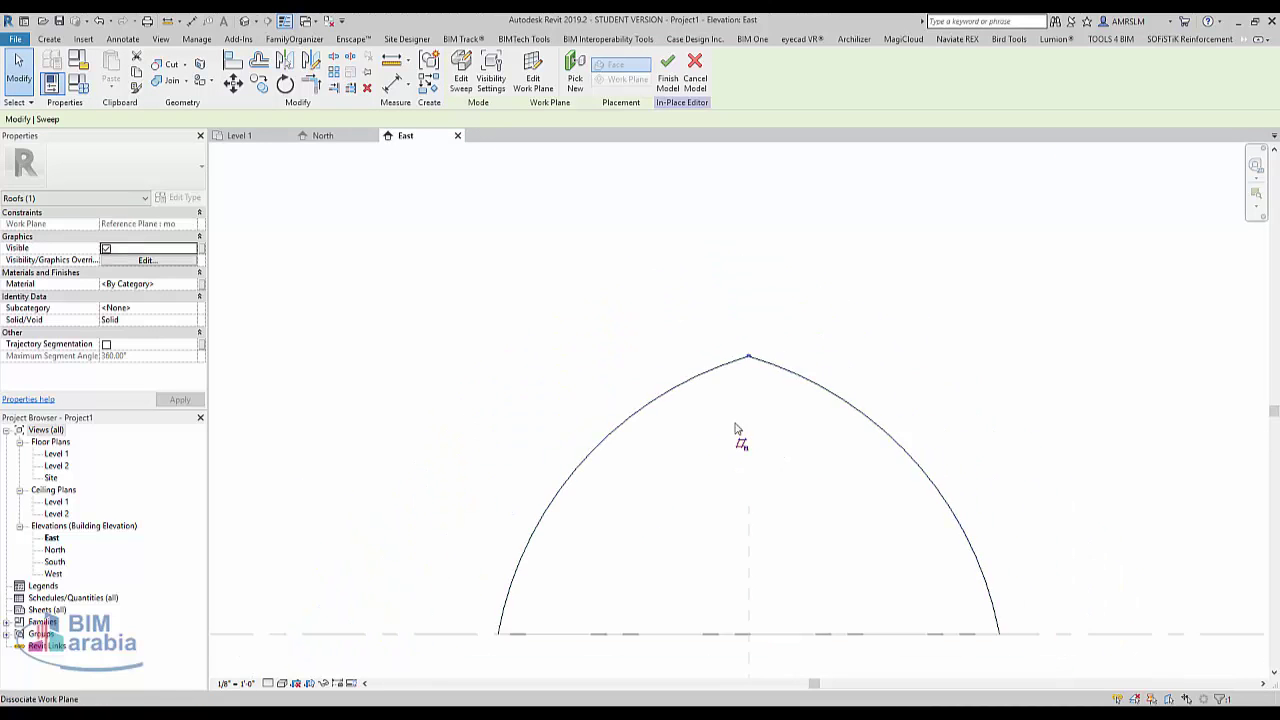
{"action": "left_click", "coordinate": [247, 22]}
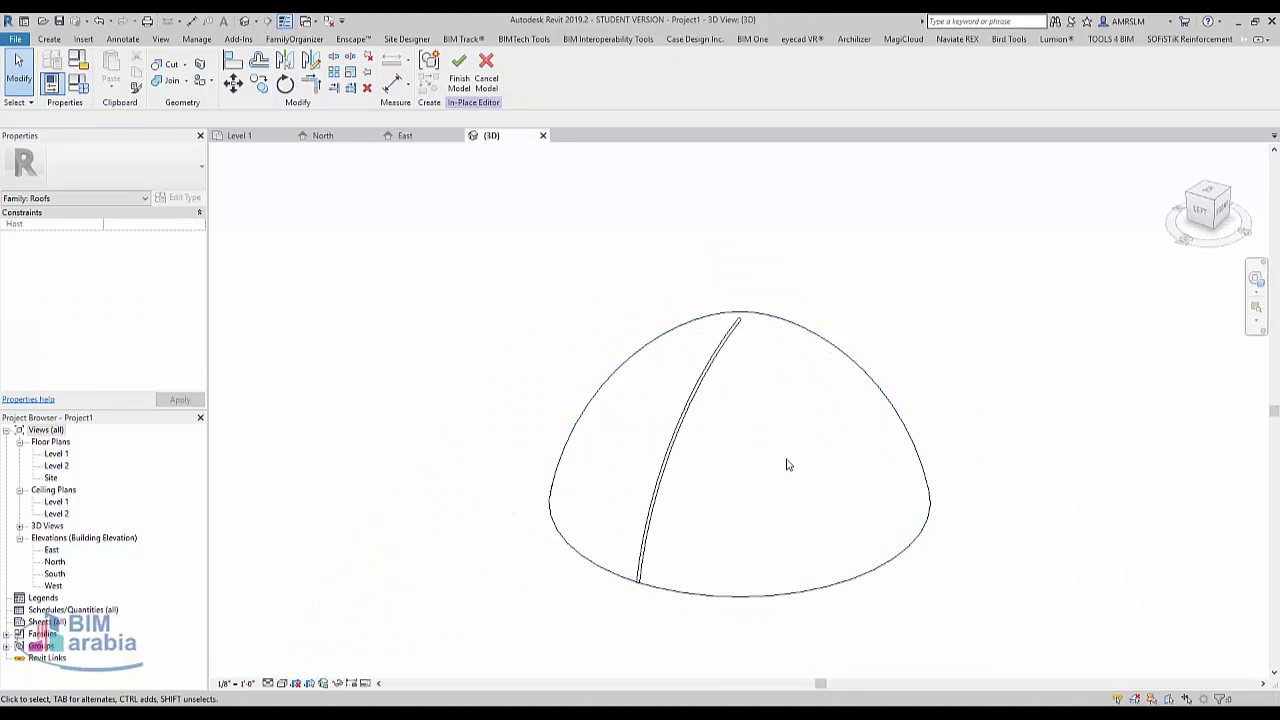
{"action": "scroll", "coordinate": [786, 464], "scroll_direction": "up", "scroll_amount": 3}
{"action": "left_click", "coordinate": [629, 366]}
{"action": "scroll", "coordinate": [629, 366], "scroll_direction": "down", "scroll_amount": 2}
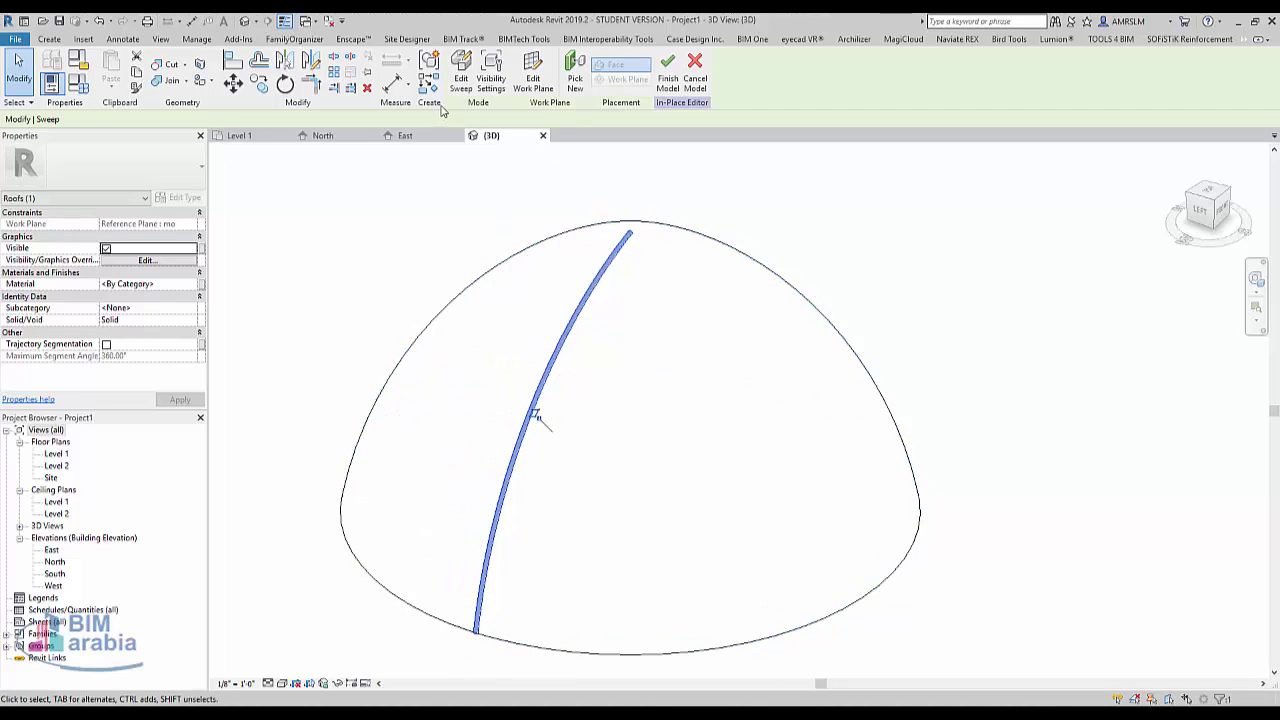
Edit the rib's <By Sketch> profile, redraw the circle at a larger radius, and finish the sweep
{"action": "left_click", "coordinate": [461, 72]}
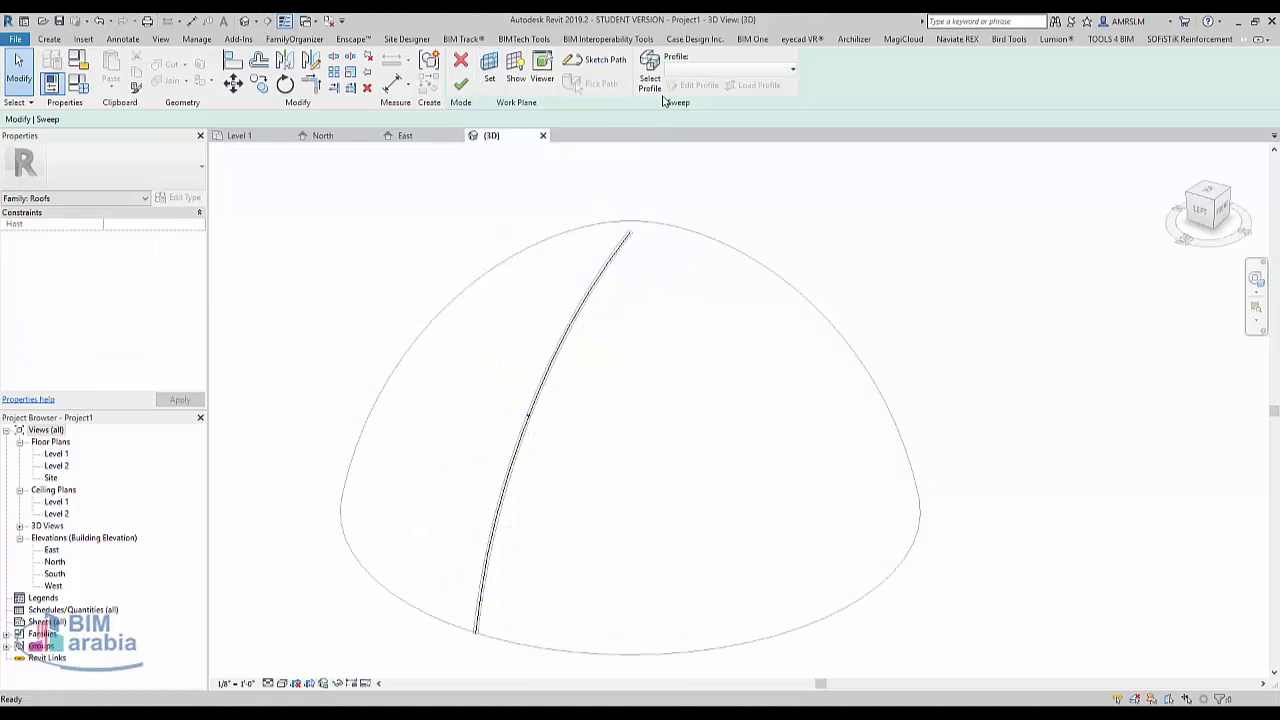
{"action": "left_click", "coordinate": [578, 320]}
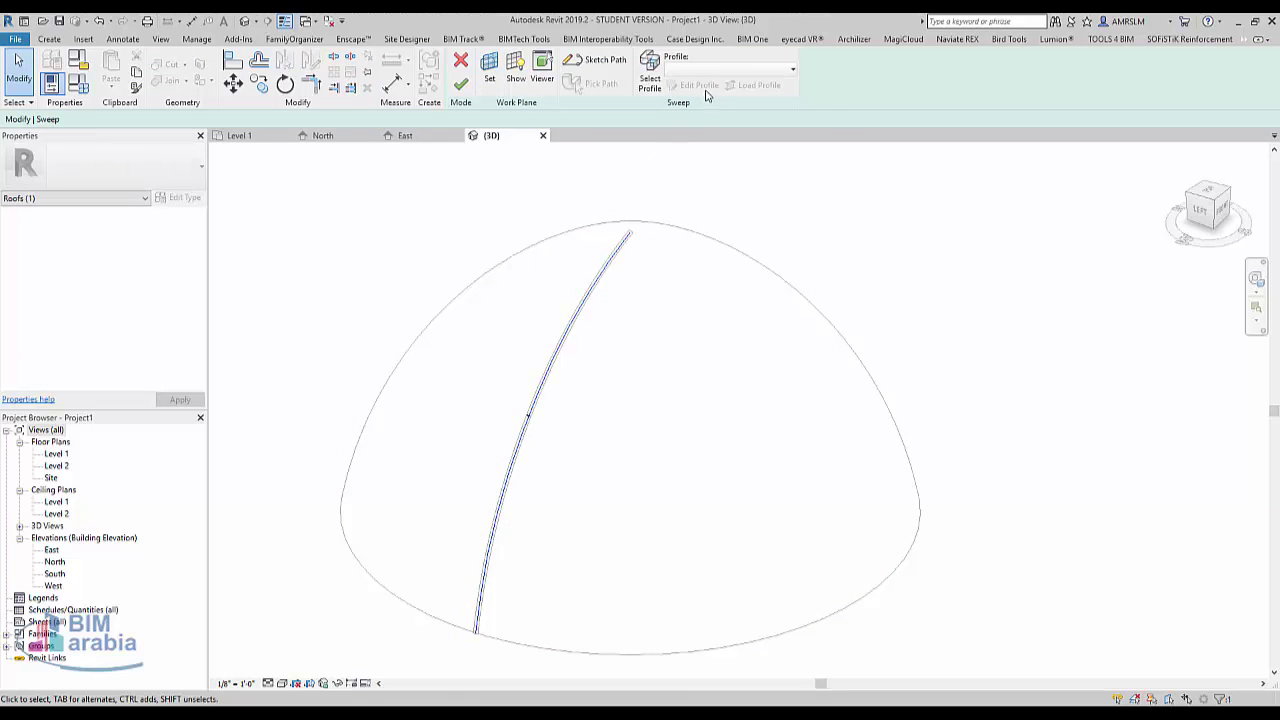
{"action": "left_click", "coordinate": [600, 163]}
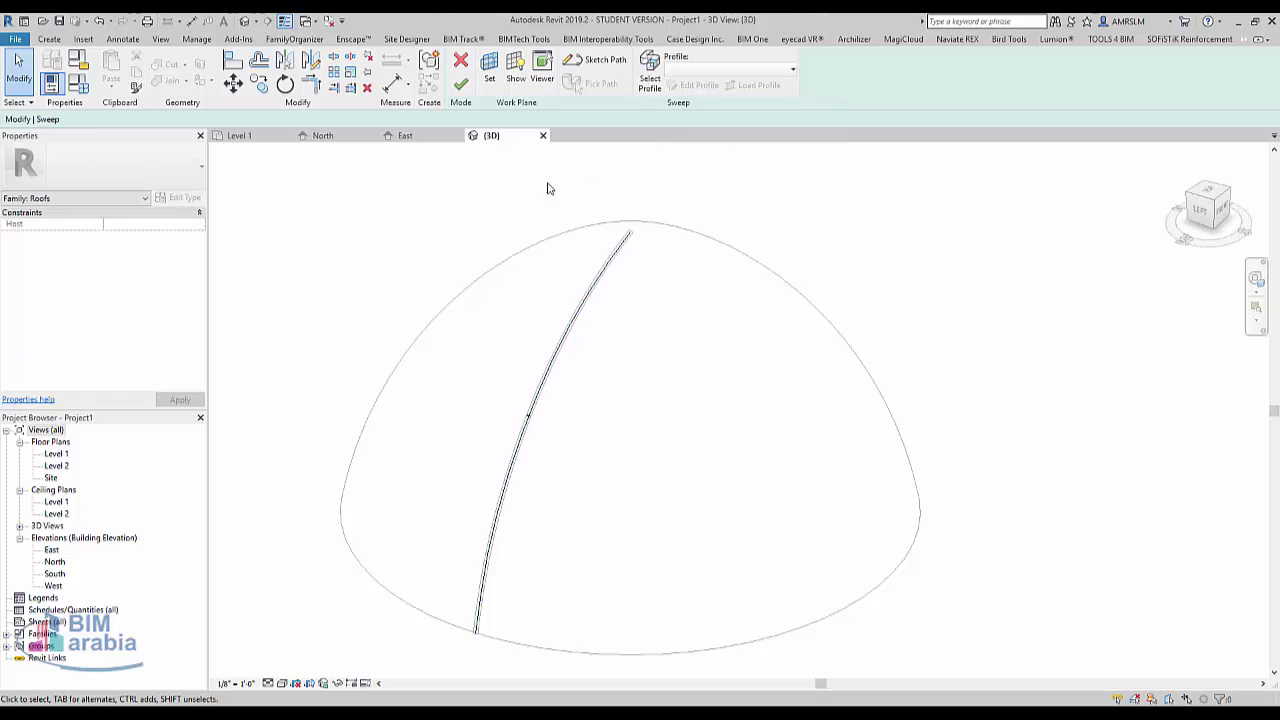
{"action": "scroll", "coordinate": [516, 290], "scroll_direction": "down", "scroll_amount": 2}
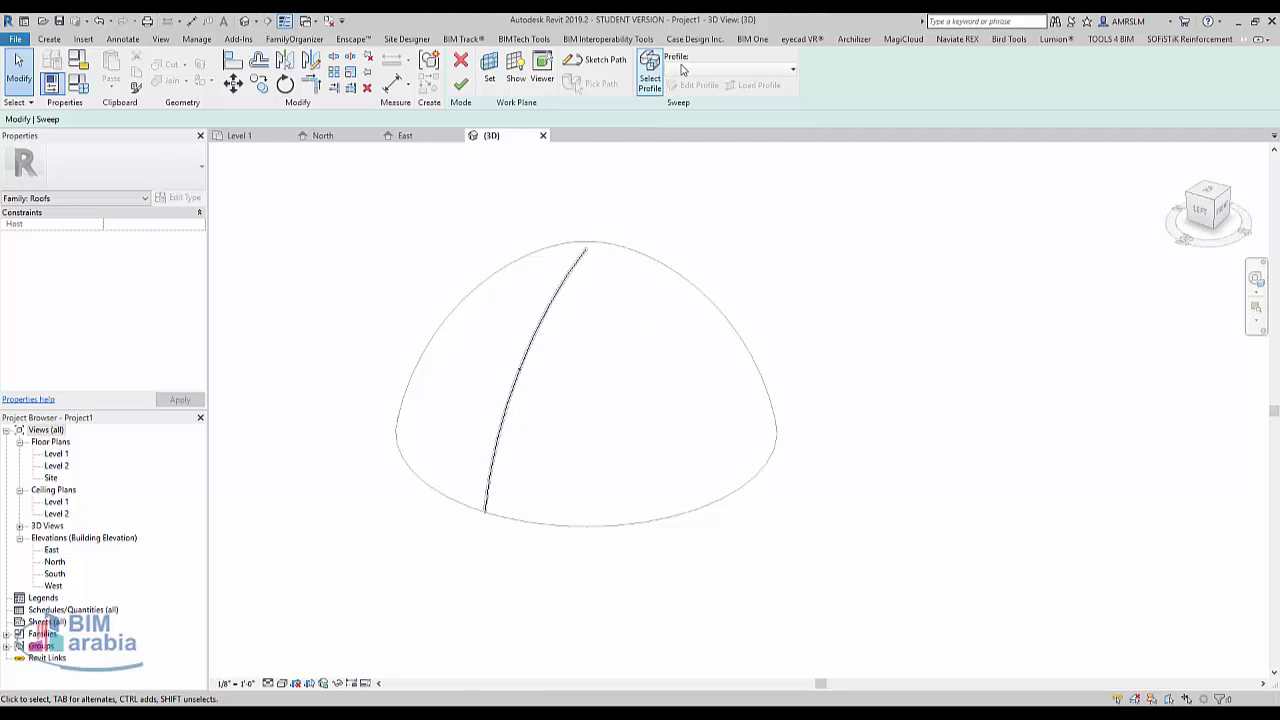
{"action": "left_click", "coordinate": [684, 69]}
{"action": "left_click", "coordinate": [705, 82]}
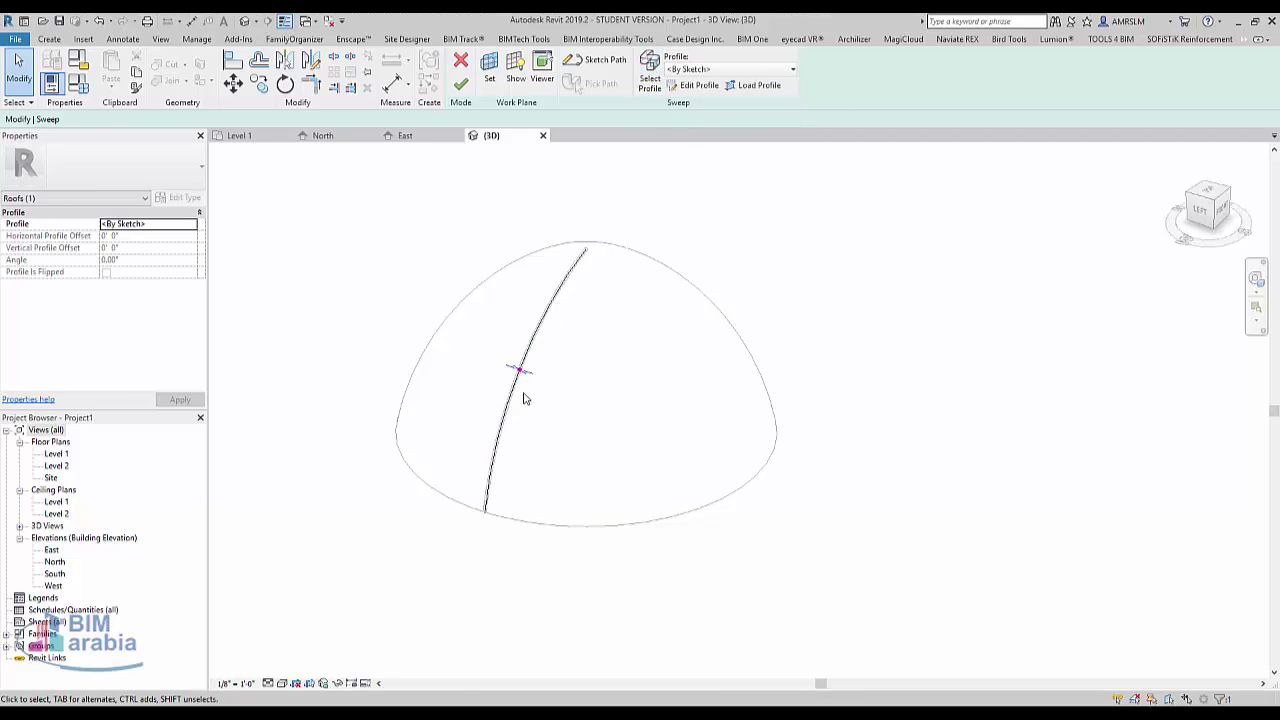
{"action": "left_click", "coordinate": [699, 85]}
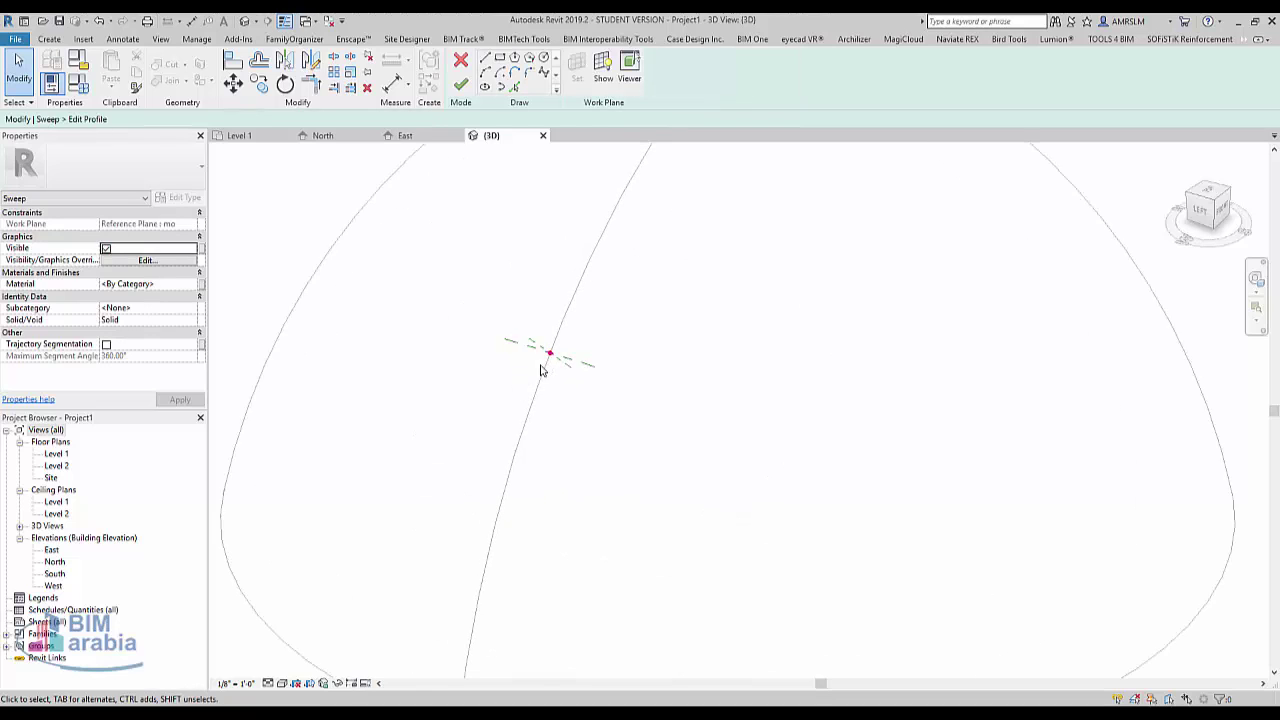
{"action": "scroll", "coordinate": [562, 335], "scroll_direction": "up", "scroll_amount": 2}
{"action": "left_click", "coordinate": [694, 334]}
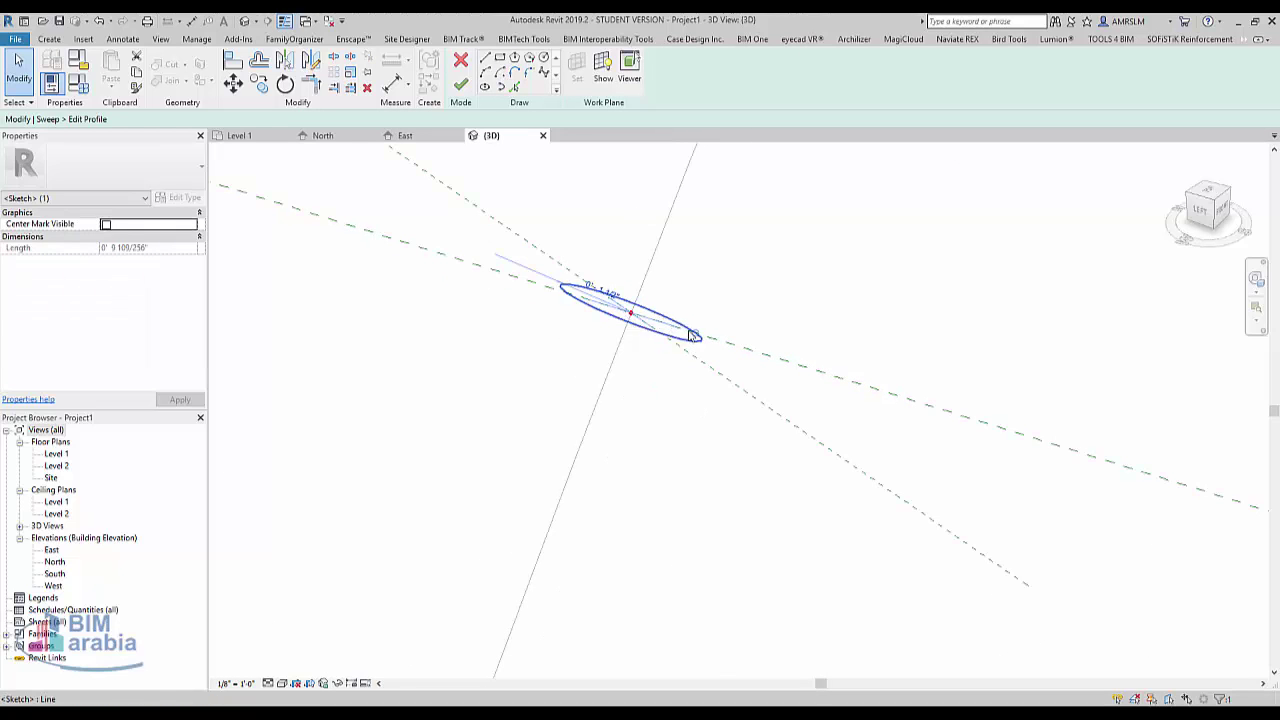
{"action": "left_click", "coordinate": [737, 333]}
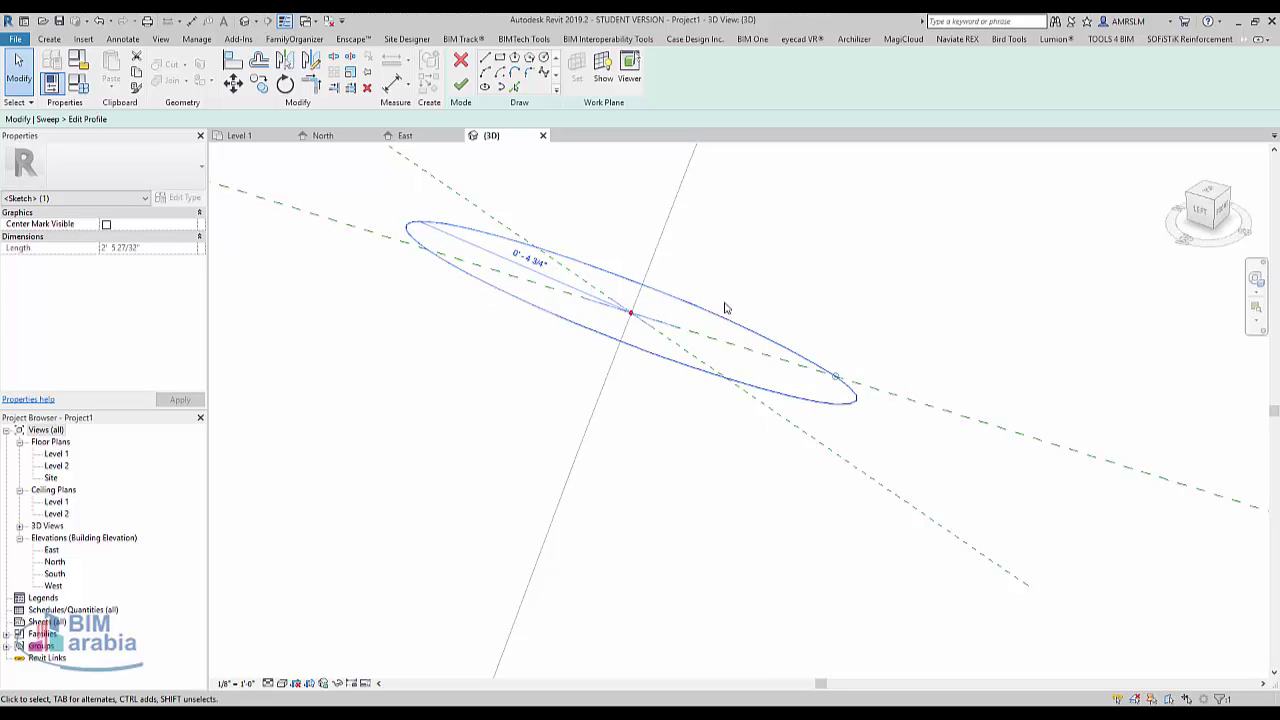
{"action": "left_click", "coordinate": [460, 86]}
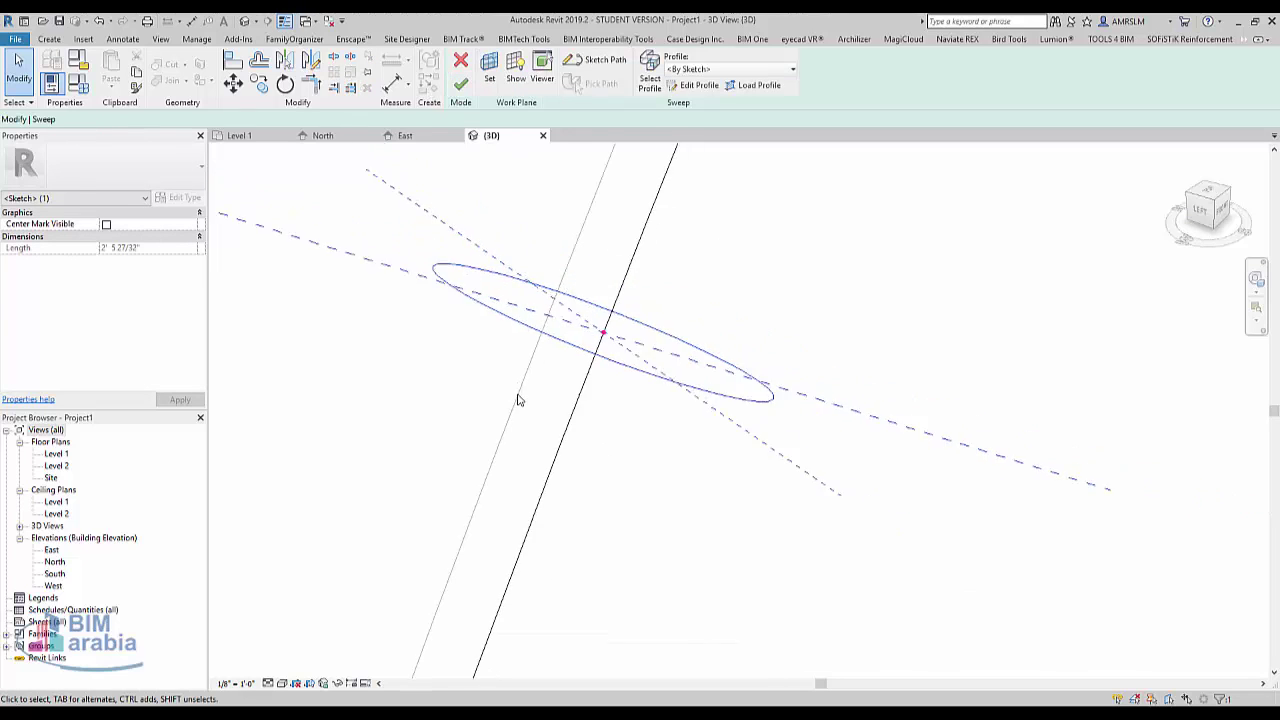
{"action": "left_click", "coordinate": [460, 86]}
Open the Level 2 floor plan around the rib ring and start an Array of the rib
{"action": "scroll", "coordinate": [543, 531], "scroll_direction": "down", "scroll_amount": 3}
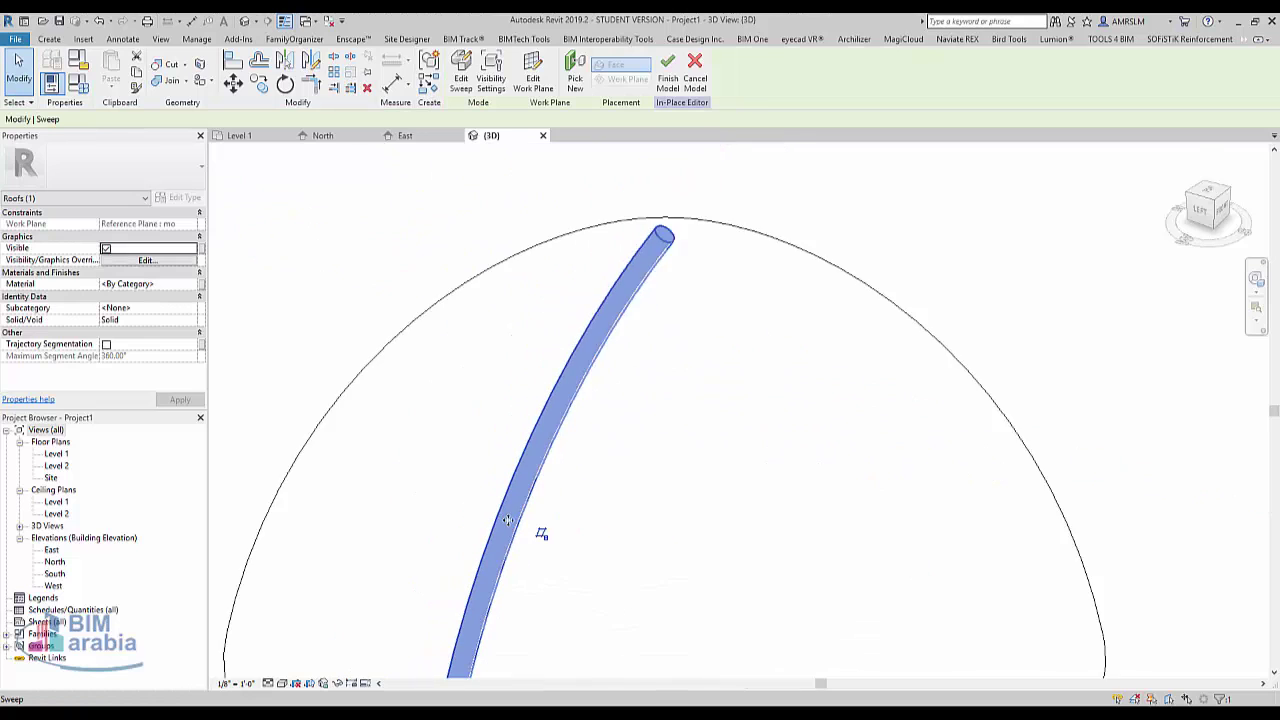
{"action": "scroll", "coordinate": [523, 523], "scroll_direction": "down", "scroll_amount": 2}
{"action": "key", "text": "ctrl+Tab"}
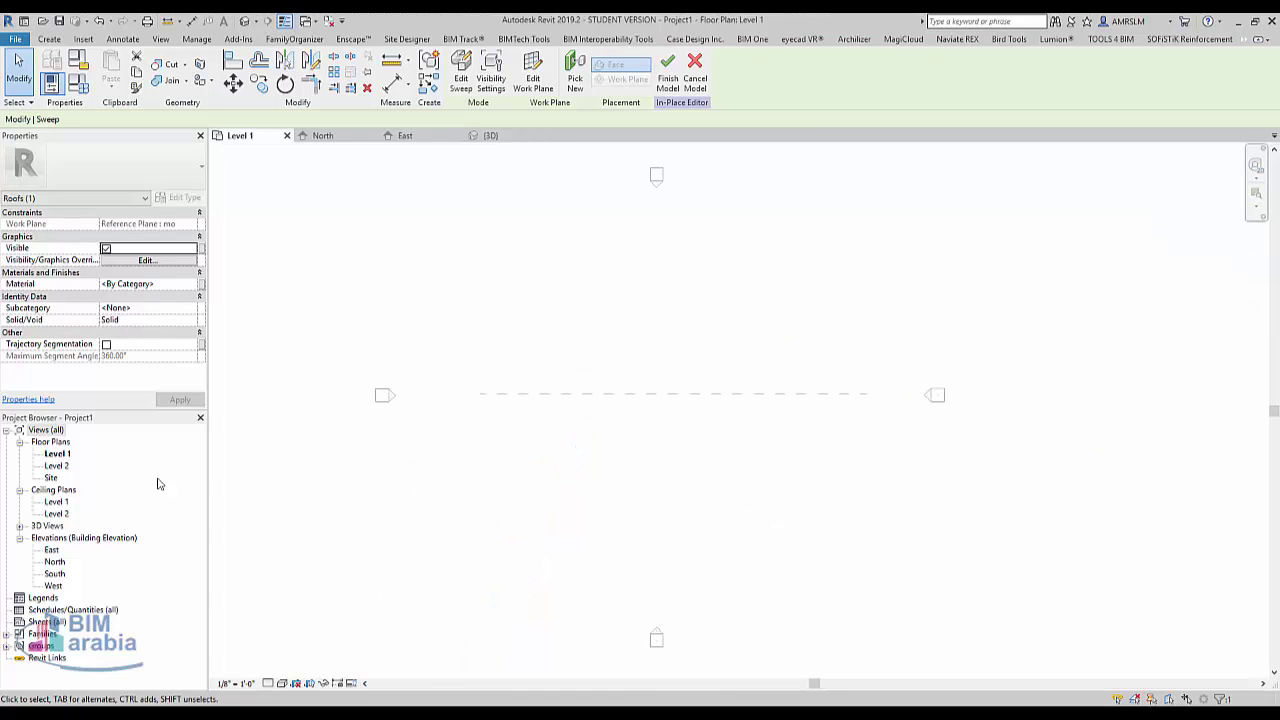
{"action": "double_click", "coordinate": [69, 462]}
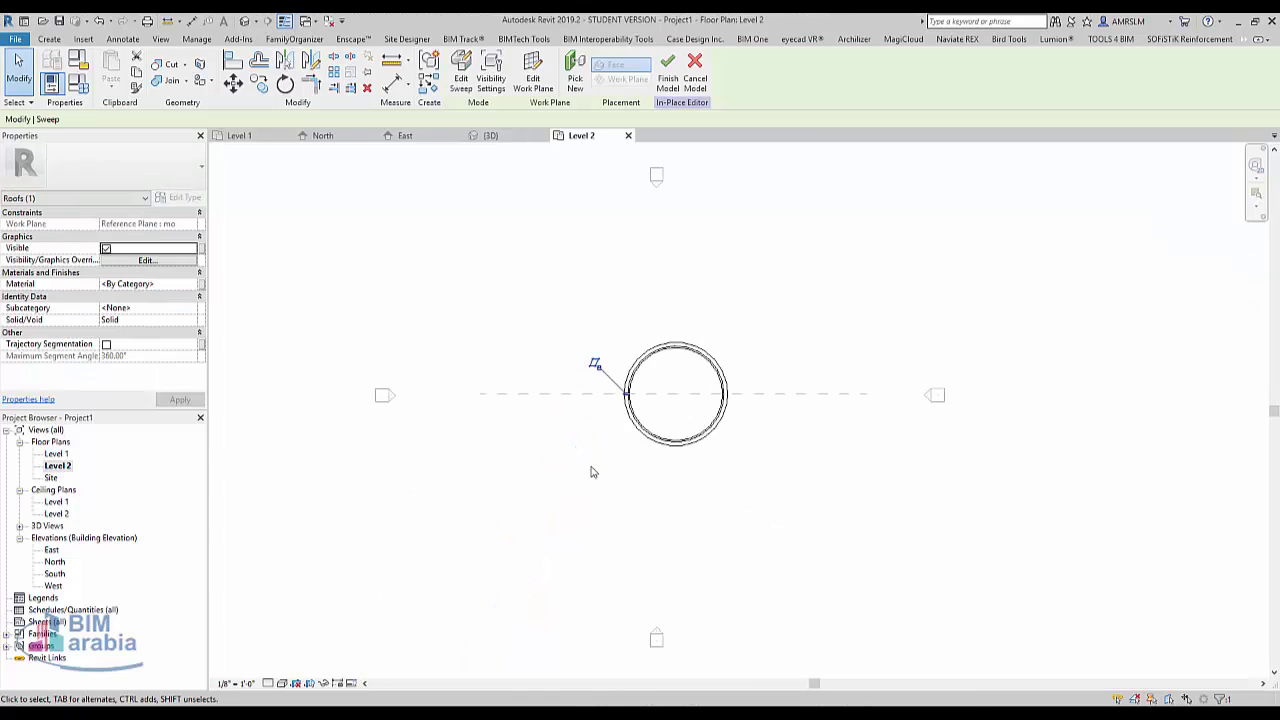
{"action": "scroll", "coordinate": [600, 410], "scroll_direction": "up", "scroll_amount": 3}
{"action": "scroll", "coordinate": [363, 423], "scroll_direction": "up", "scroll_amount": 2}
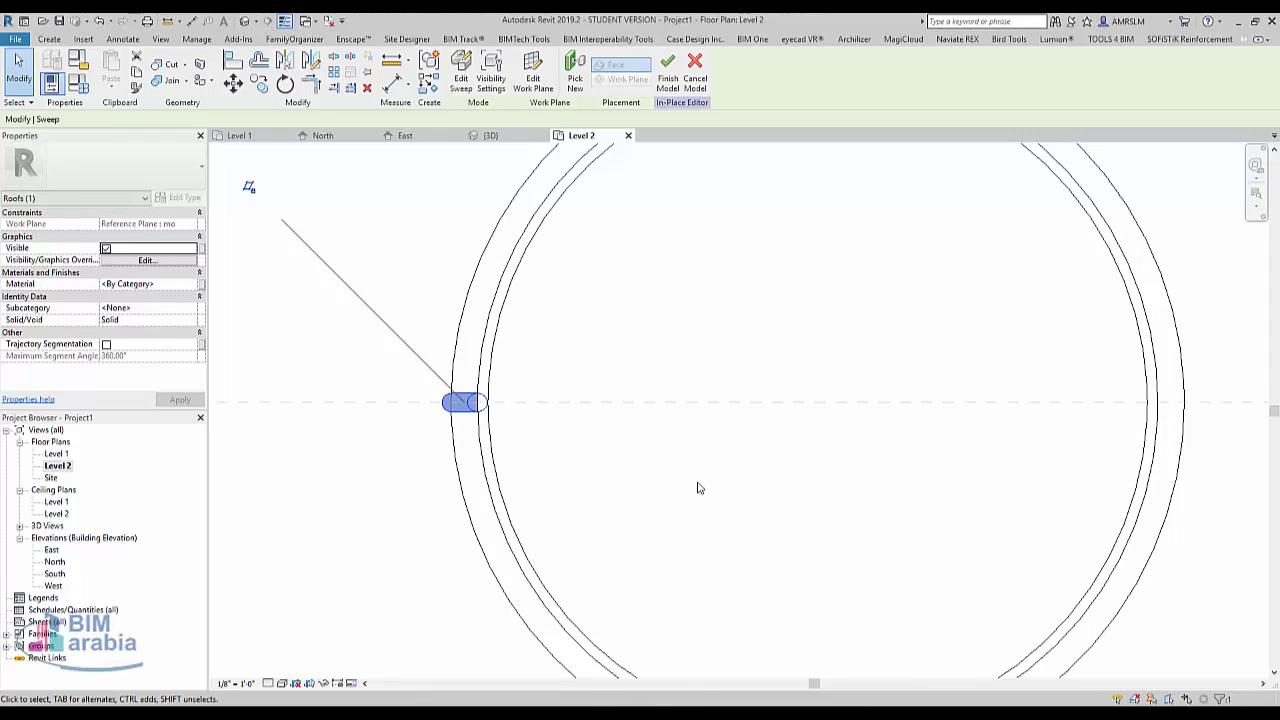
{"action": "scroll", "coordinate": [697, 486], "scroll_direction": "down", "scroll_amount": 4}
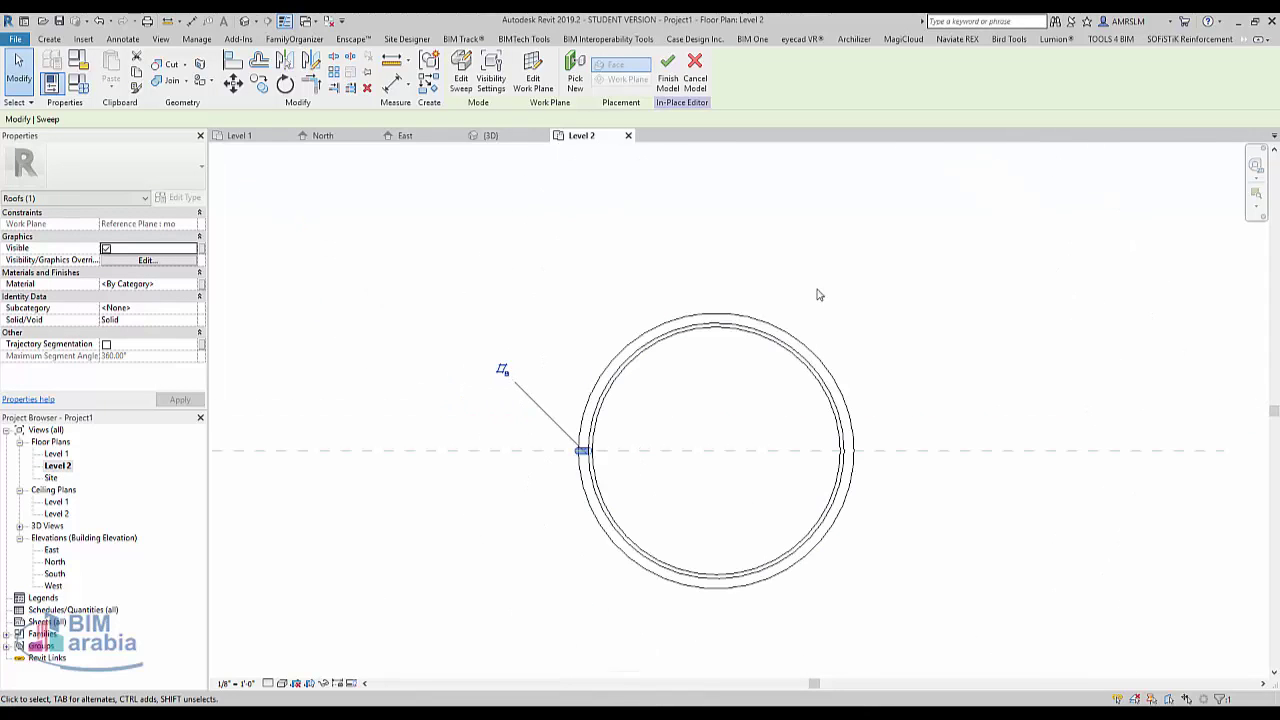
{"action": "left_click", "coordinate": [348, 78]}
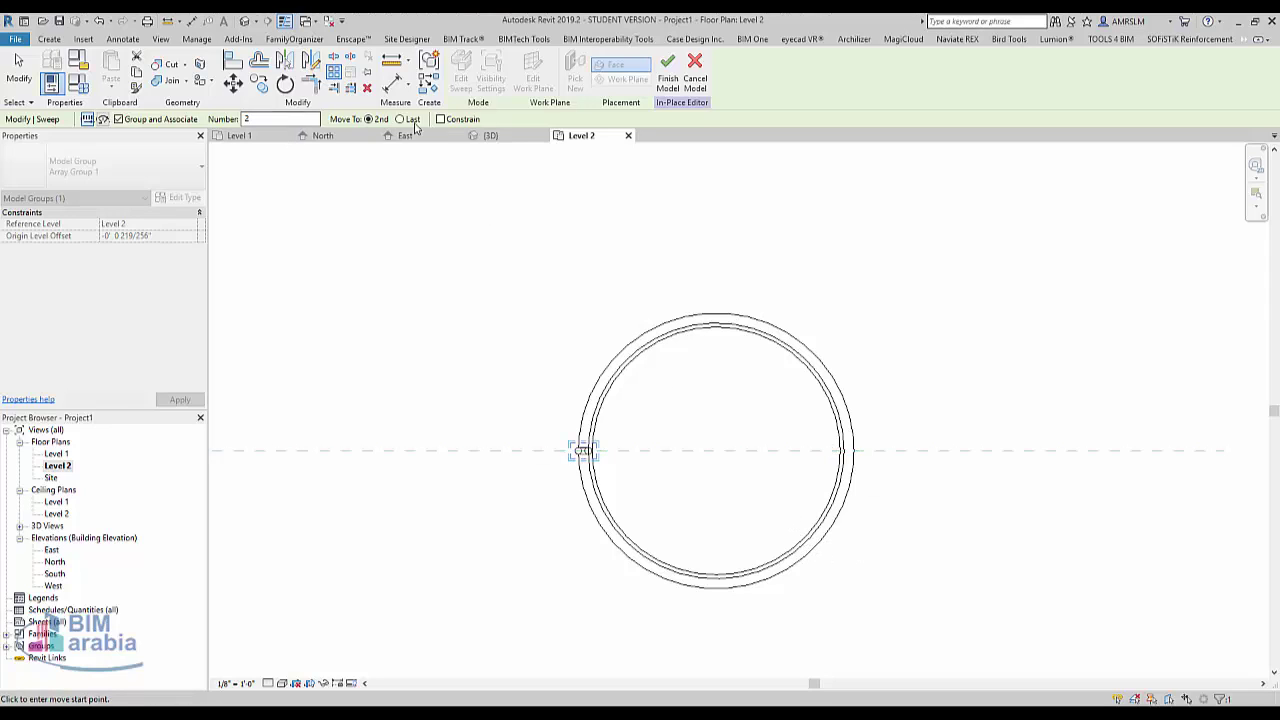
Radially array the rib into 10 copies over 360° about the dome's centre
{"action": "left_click", "coordinate": [103, 121]}
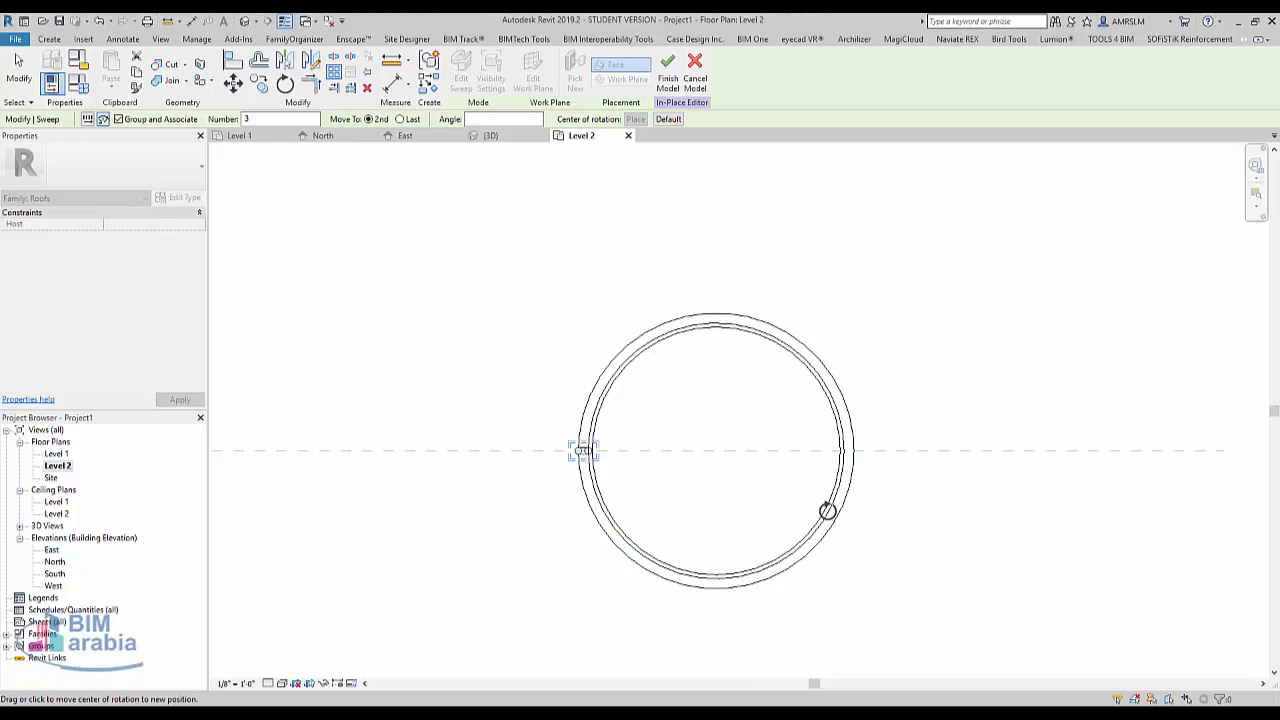
{"action": "left_click", "coordinate": [836, 521]}
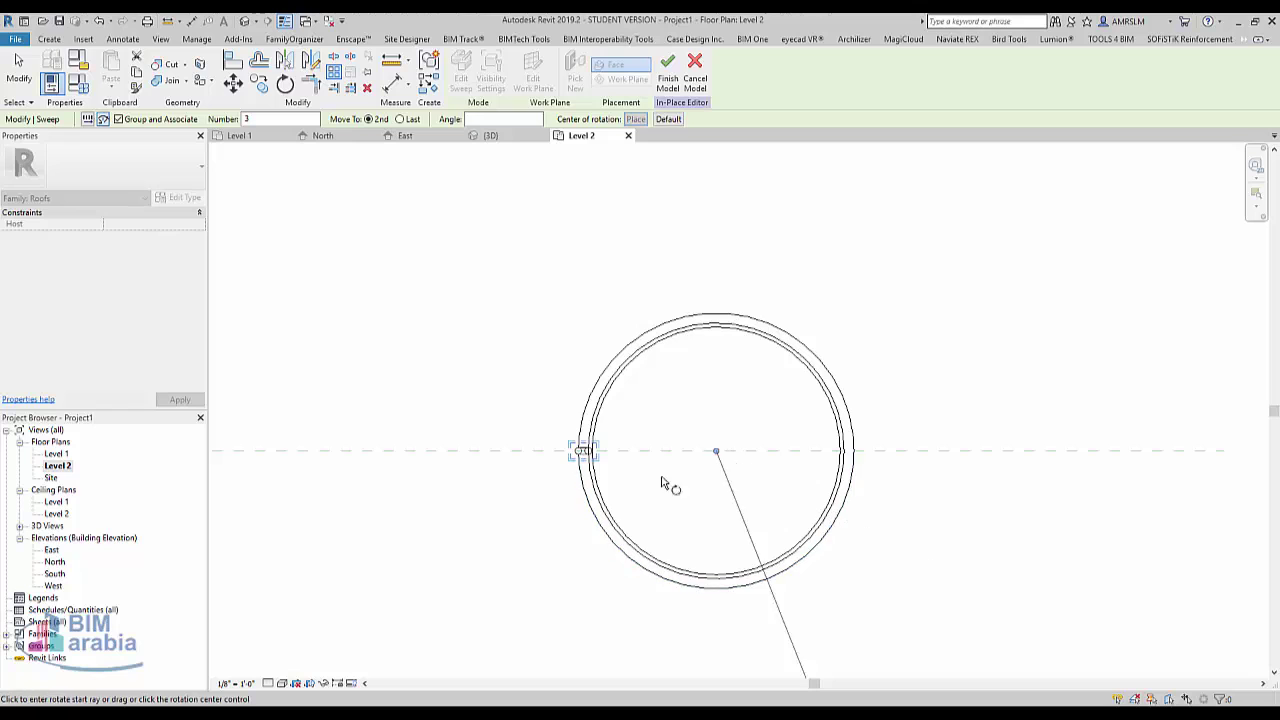
{"action": "scroll", "coordinate": [571, 457], "scroll_direction": "up", "scroll_amount": 2}
{"action": "scroll", "coordinate": [550, 430], "scroll_direction": "up", "scroll_amount": 1}
{"action": "type", "text": "10"}
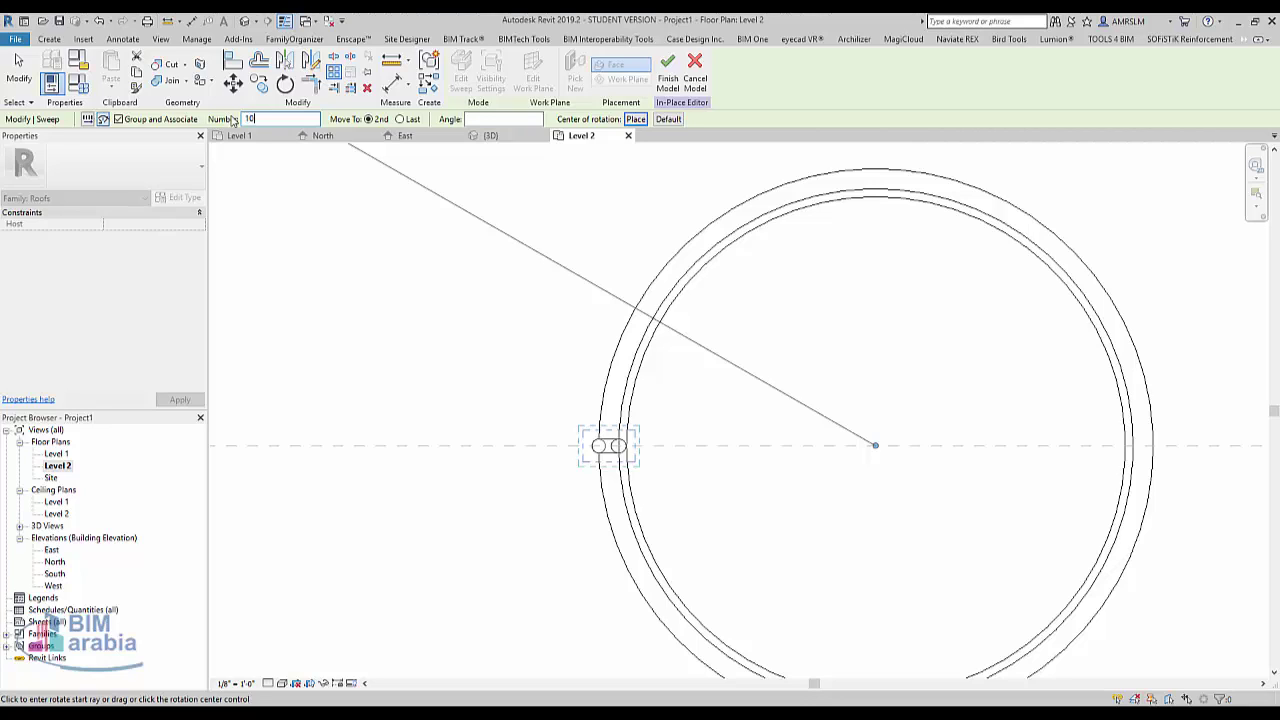
{"action": "left_click", "coordinate": [488, 119]}
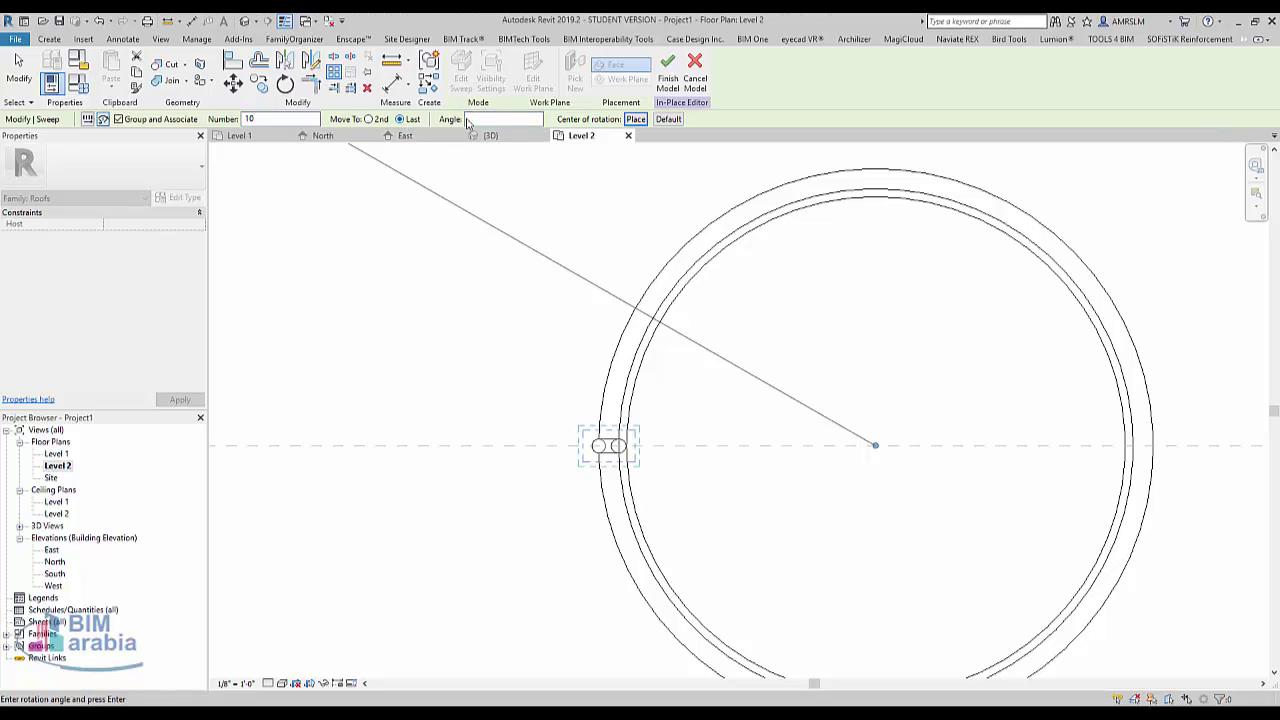
{"action": "left_click", "coordinate": [468, 120]}
{"action": "key", "text": "Return"}
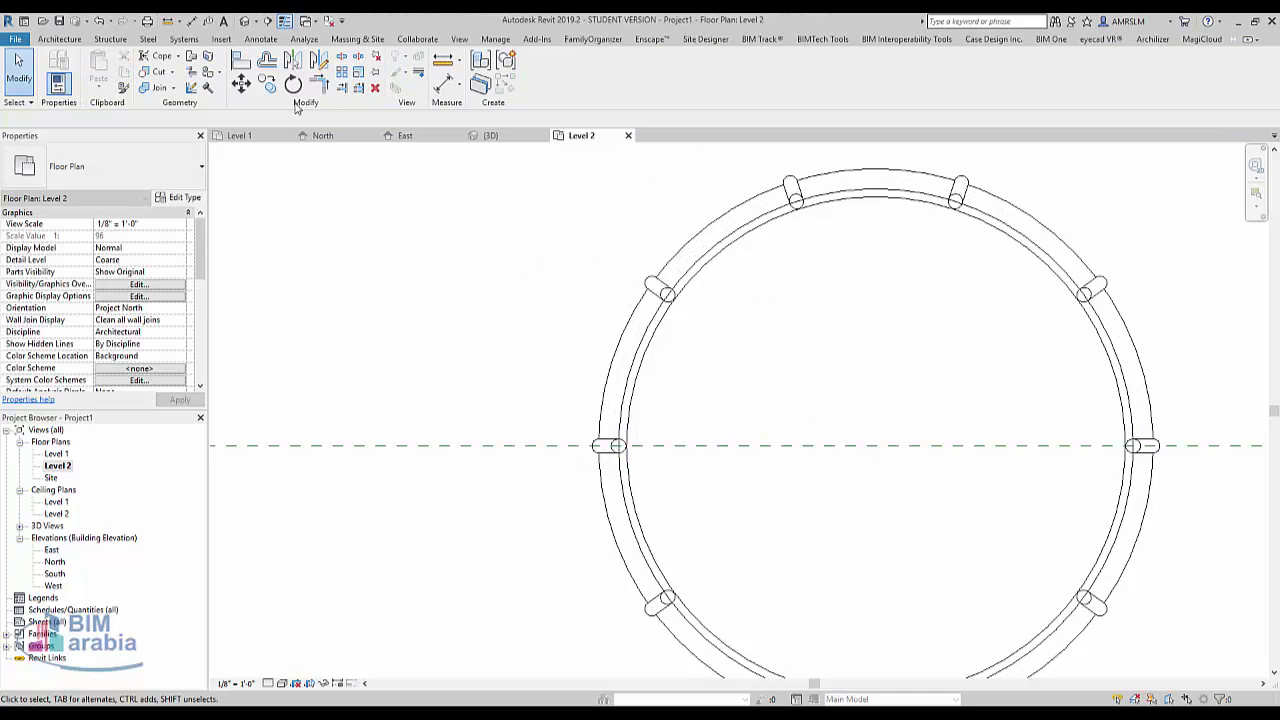
Switch to the 3D view and orbit the dome to a front view
{"action": "key", "text": "ctrl+Tab"}
{"action": "scroll", "coordinate": [562, 264], "scroll_direction": "down", "scroll_amount": 3}
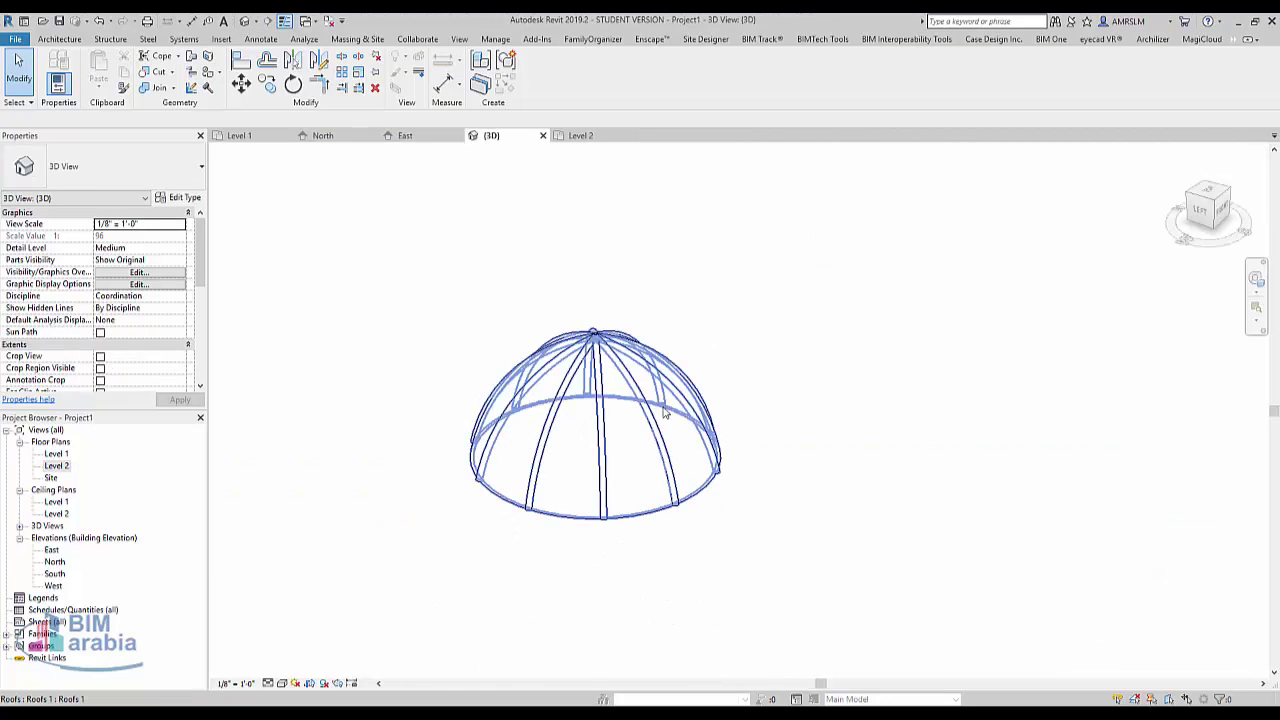
{"action": "middle_click_drag", "start_coordinate": [614, 537], "coordinate": [480, 486], "text": "shift"}
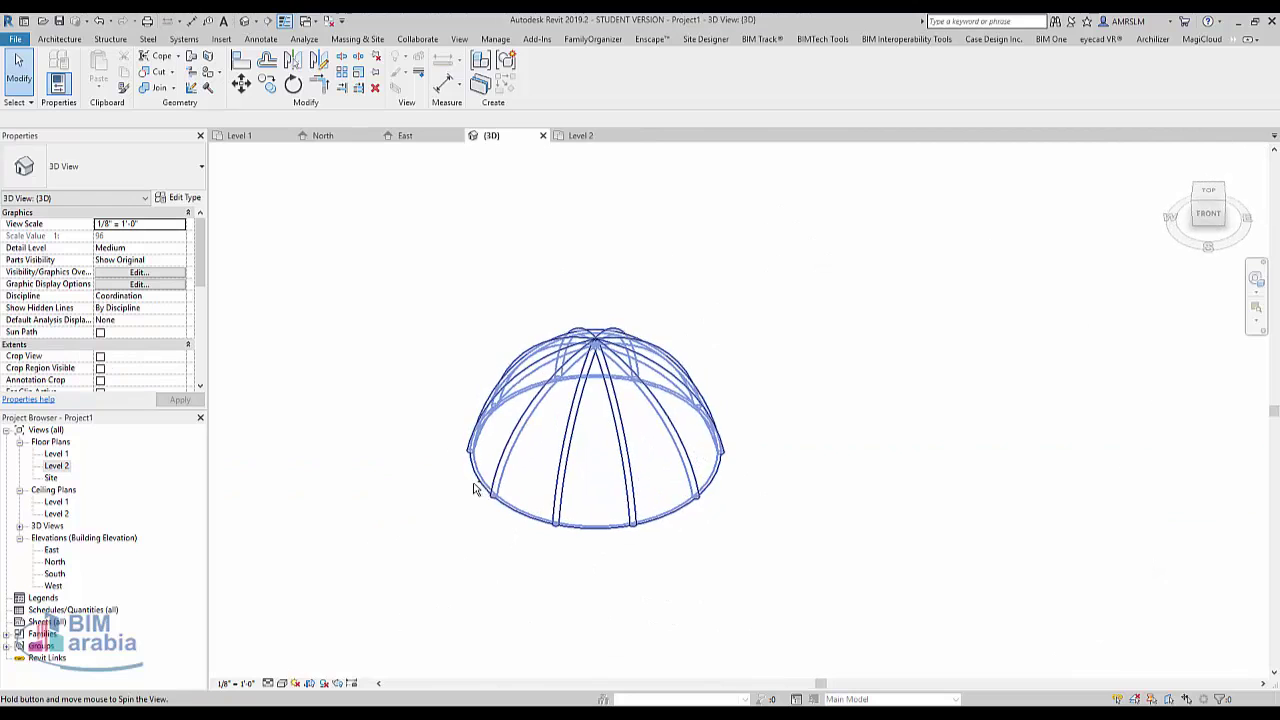
Set the visual style to Shaded and frame the enlarged ribbed dome in view
{"action": "left_click", "coordinate": [282, 683]}
{"action": "left_click", "coordinate": [321, 632]}
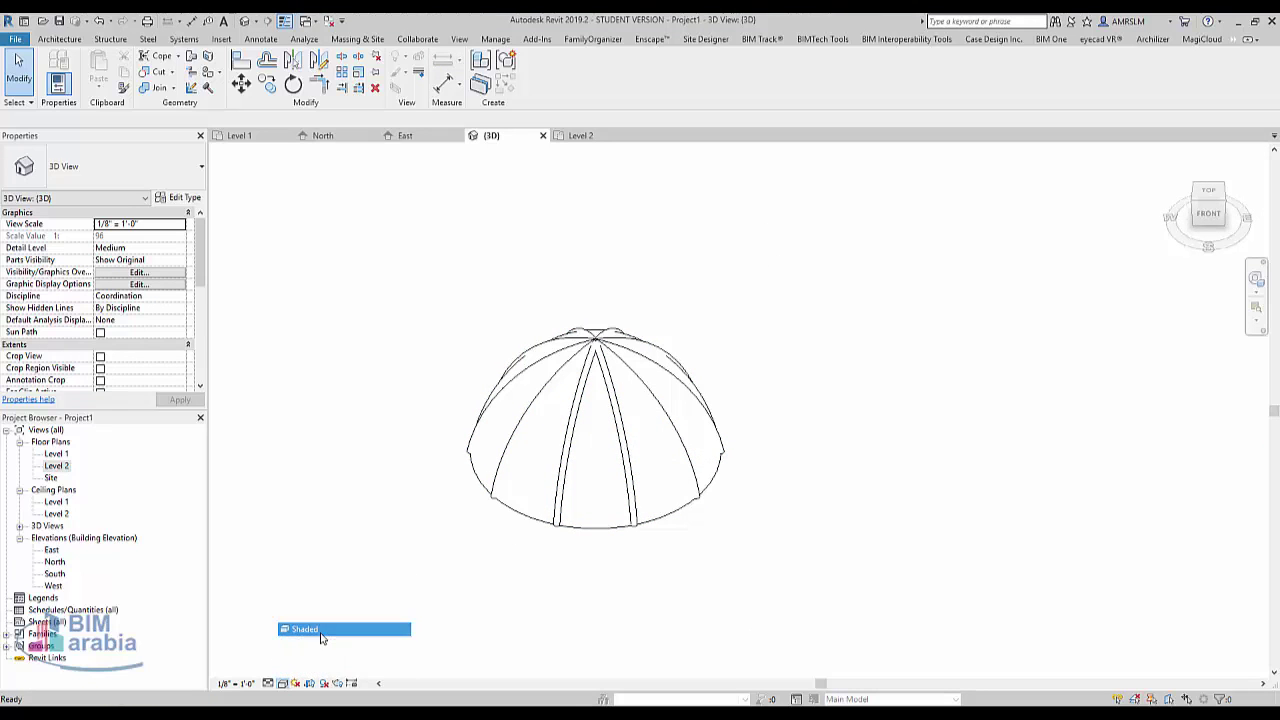
{"action": "left_click", "coordinate": [669, 394]}
{"action": "middle_click_drag", "start_coordinate": [669, 394], "coordinate": [590, 337], "text": "shift"}
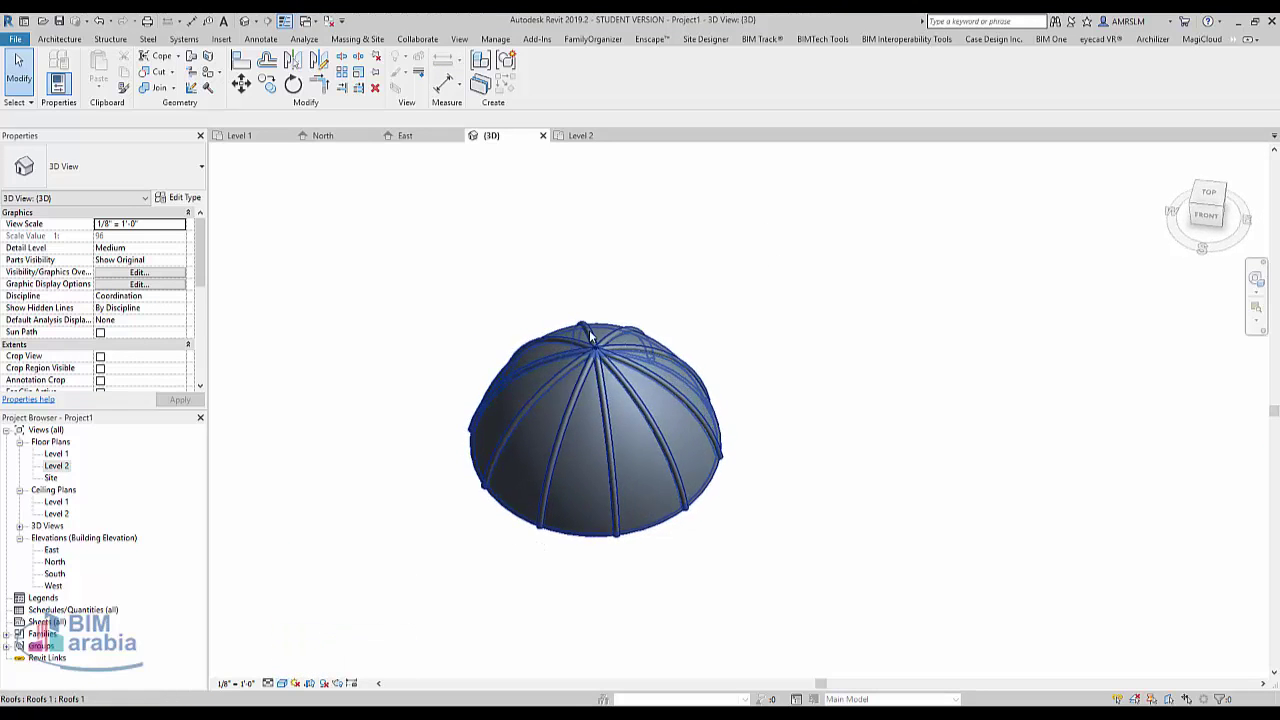
{"action": "scroll", "coordinate": [590, 337], "scroll_direction": "up", "scroll_amount": 3}
{"action": "middle_click_drag", "start_coordinate": [383, 570], "coordinate": [460, 398]}
{"action": "left_click", "coordinate": [321, 329]}
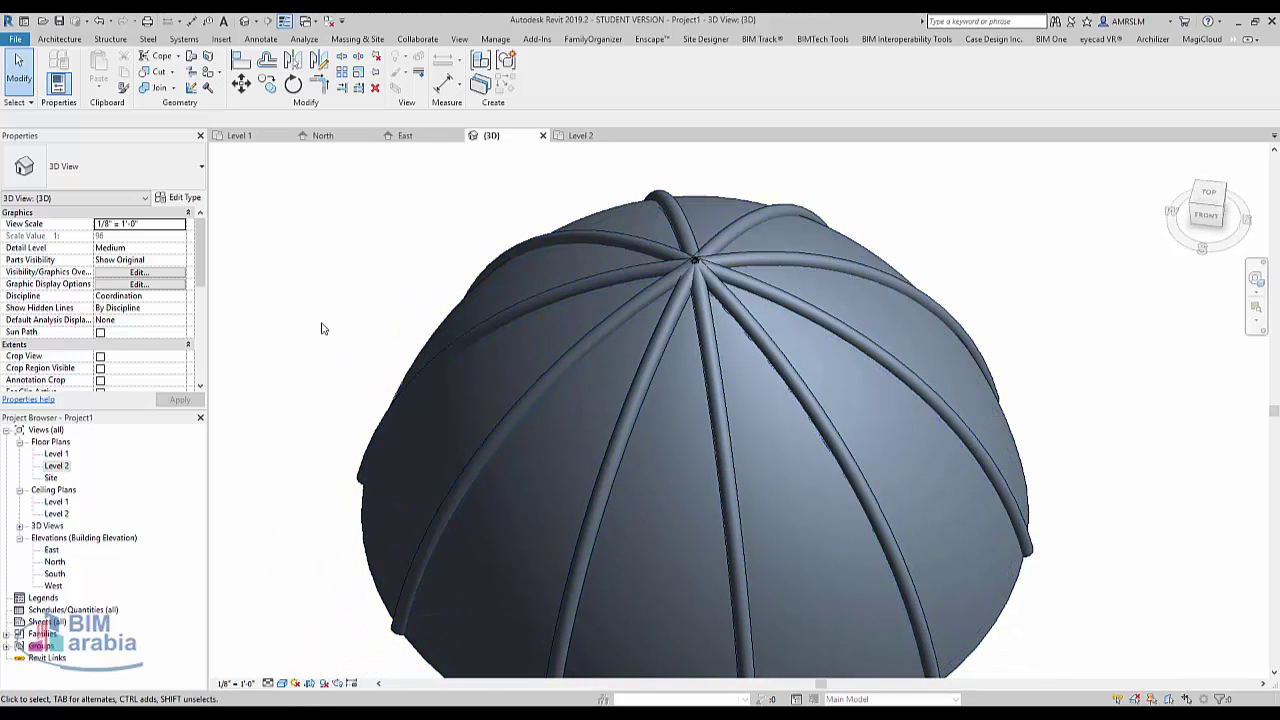